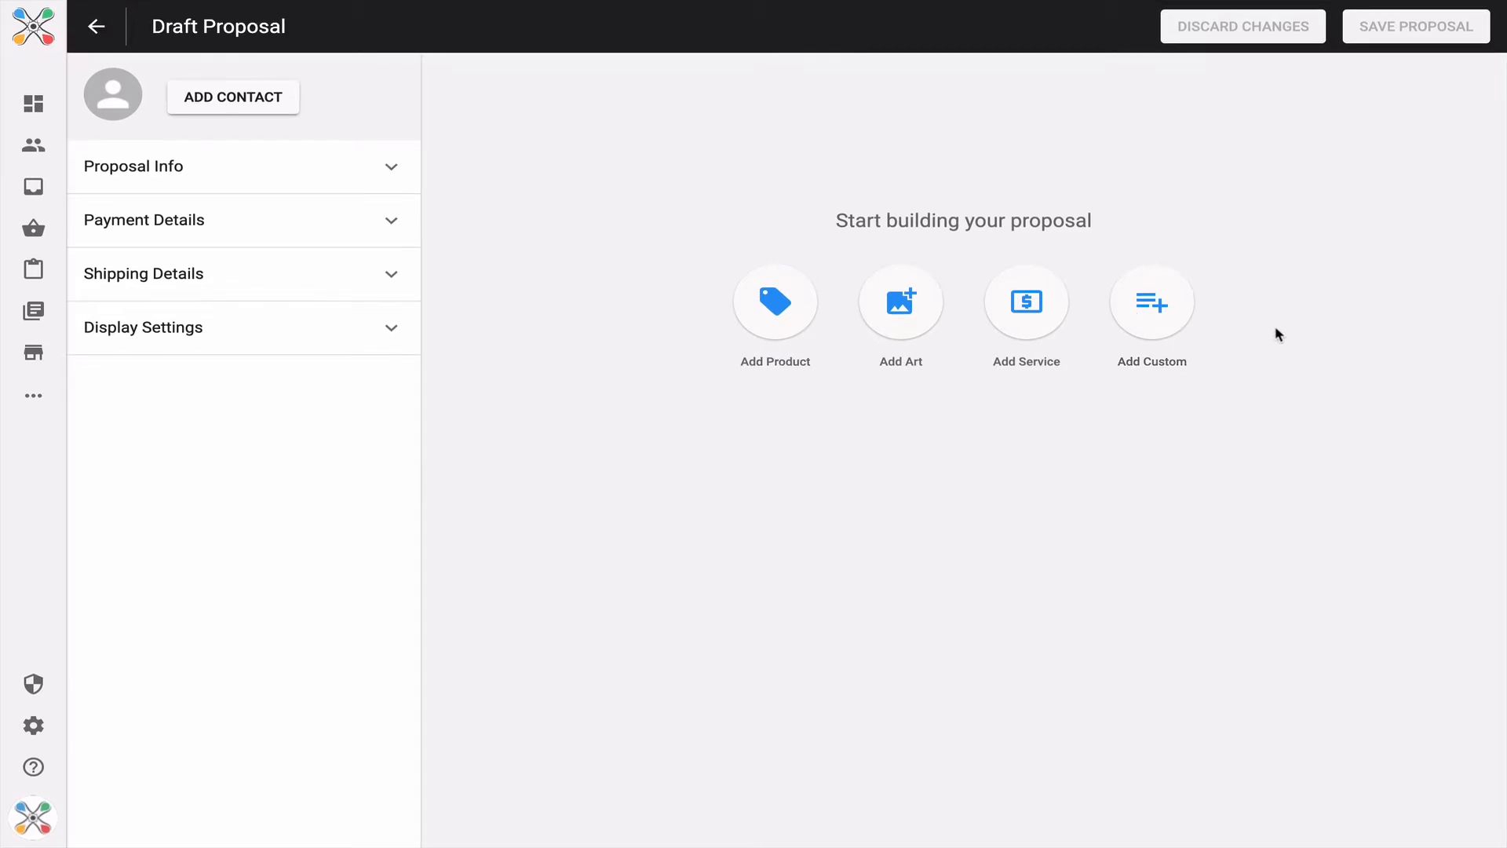
- Start a custom line item in the draft proposal and name it "Face Mask"
left_click(1163, 318)
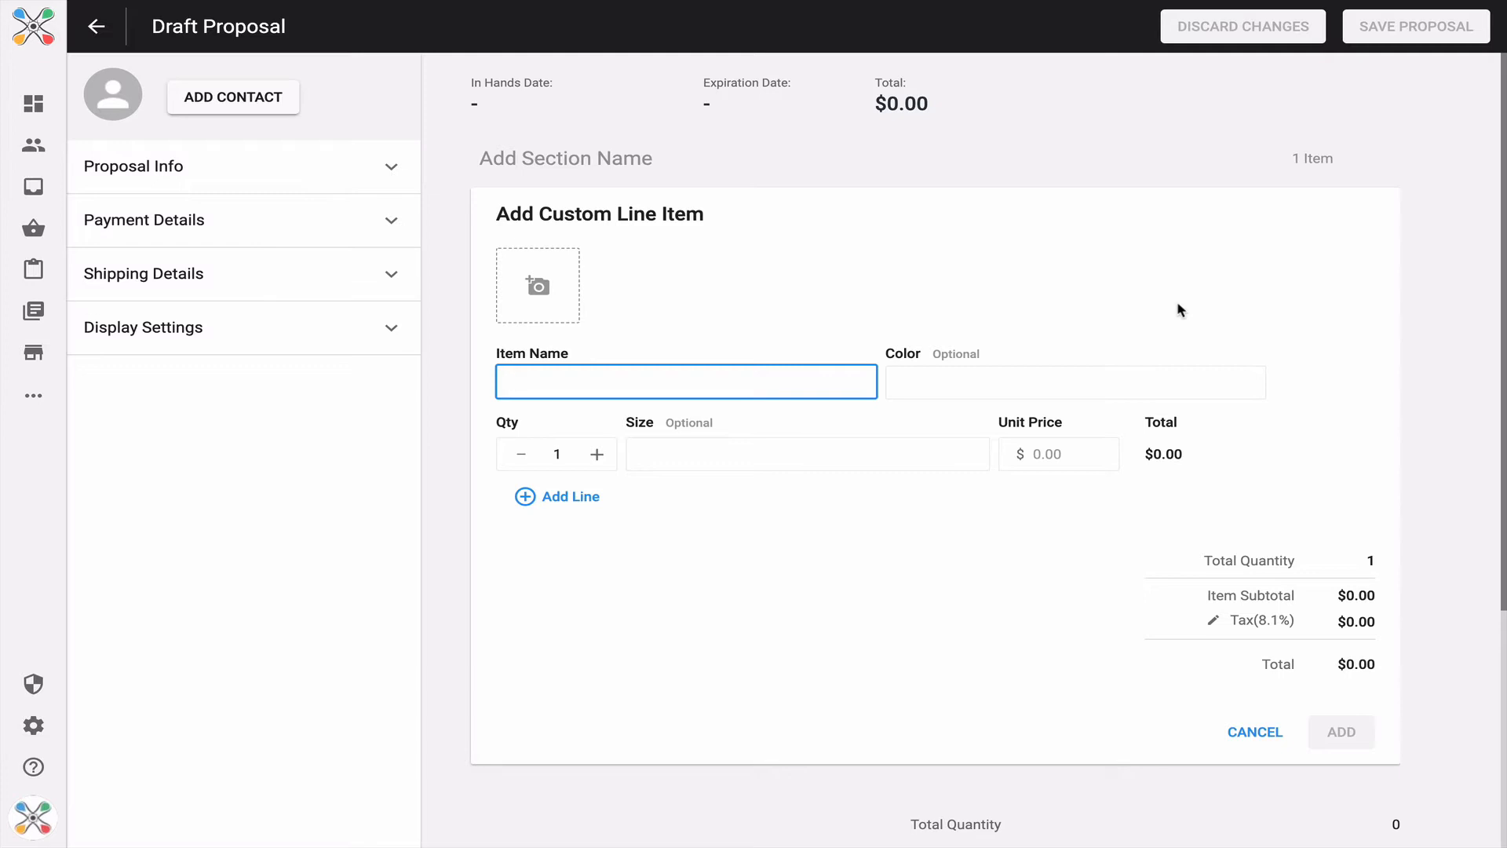
type("Face Mask")
left_click(988, 259)
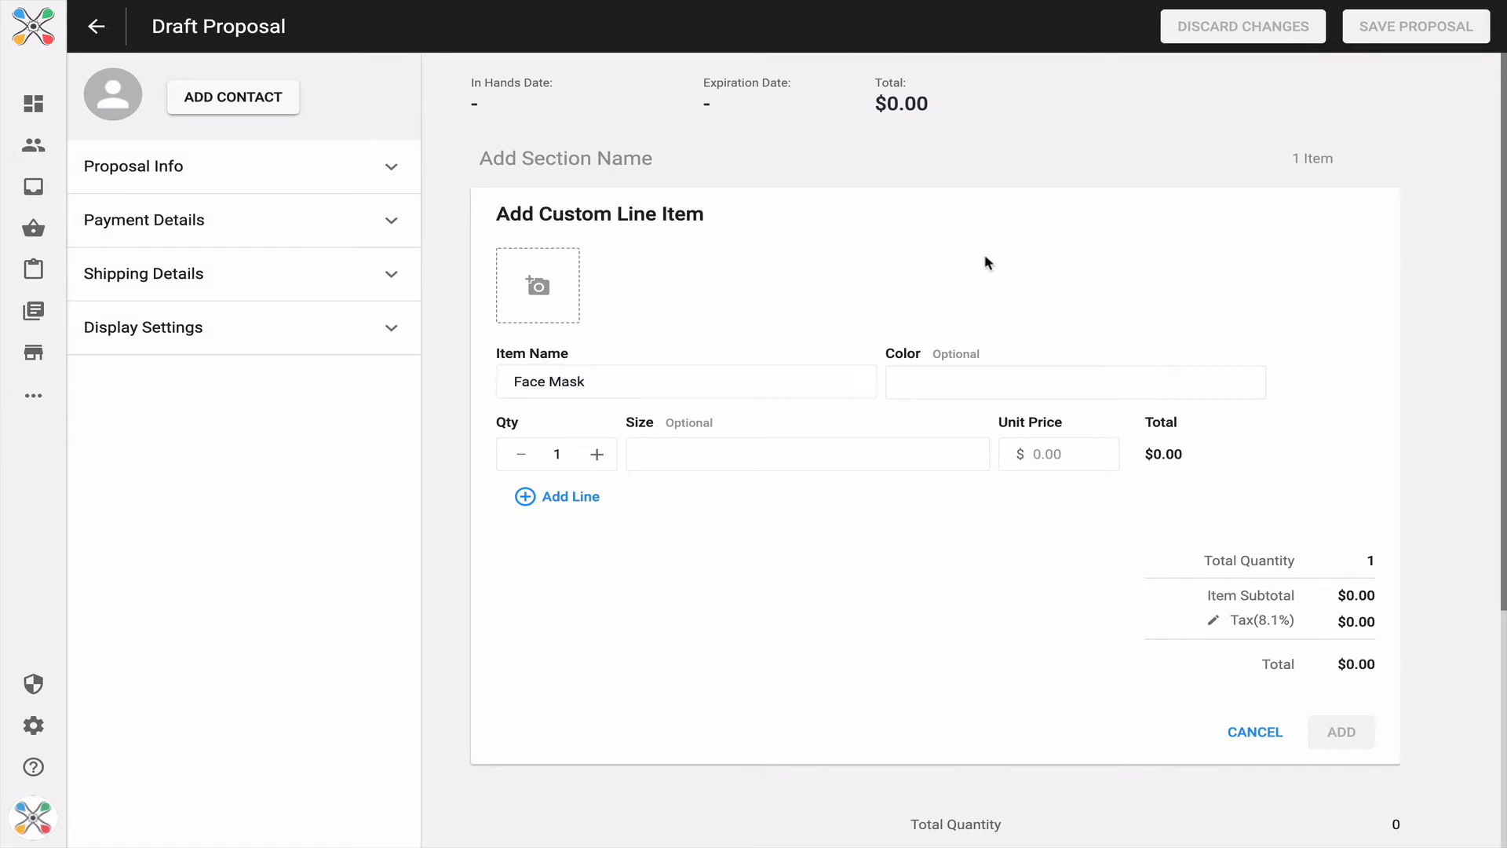
- Attach the image Mask.png from the Desktop to the custom line item and set its color to Blue
left_click(549, 298)
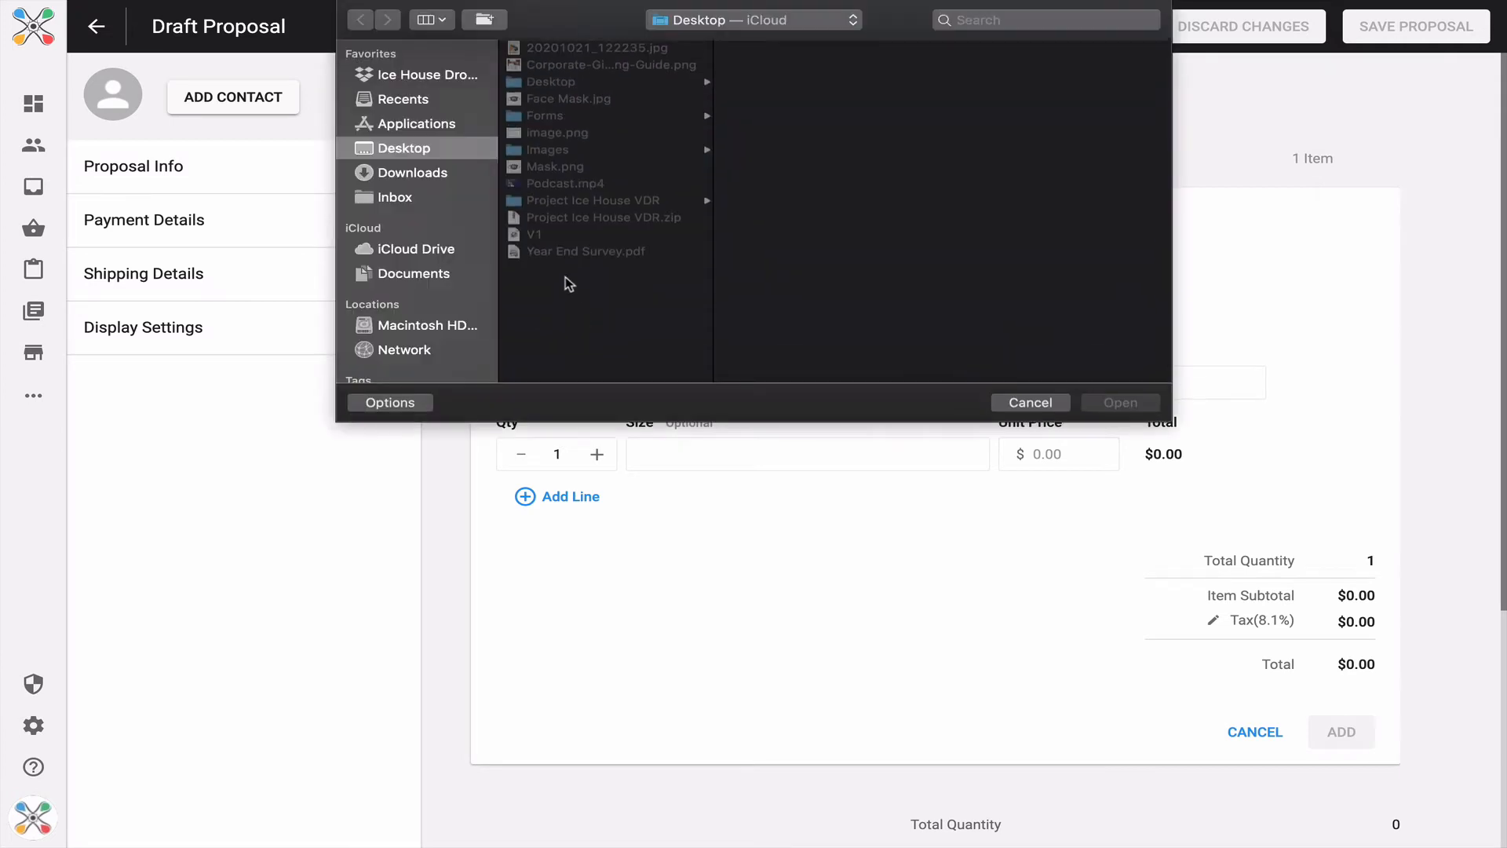
left_click(569, 166)
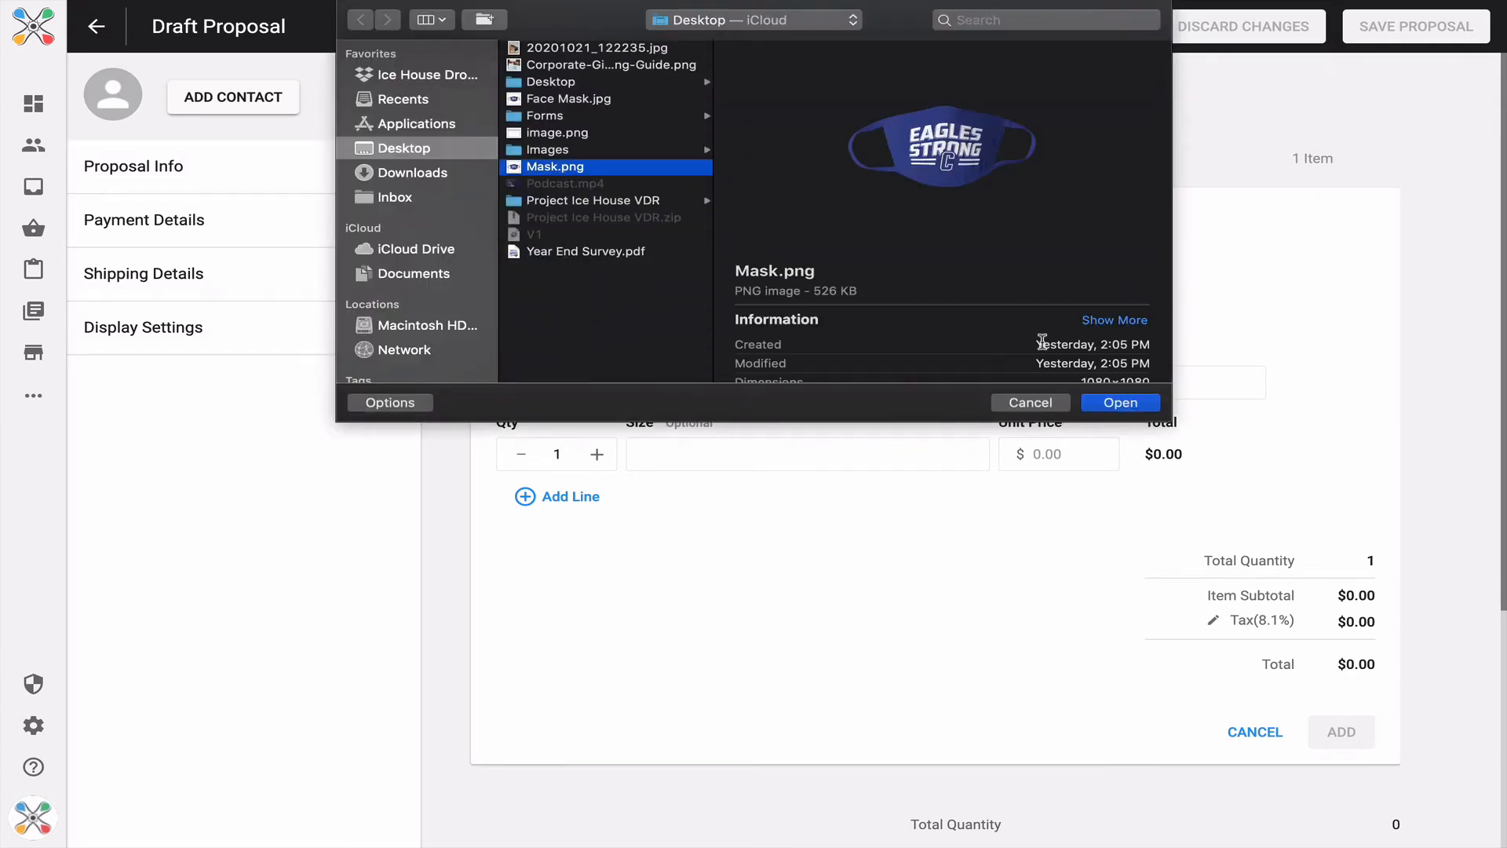
left_click(1122, 404)
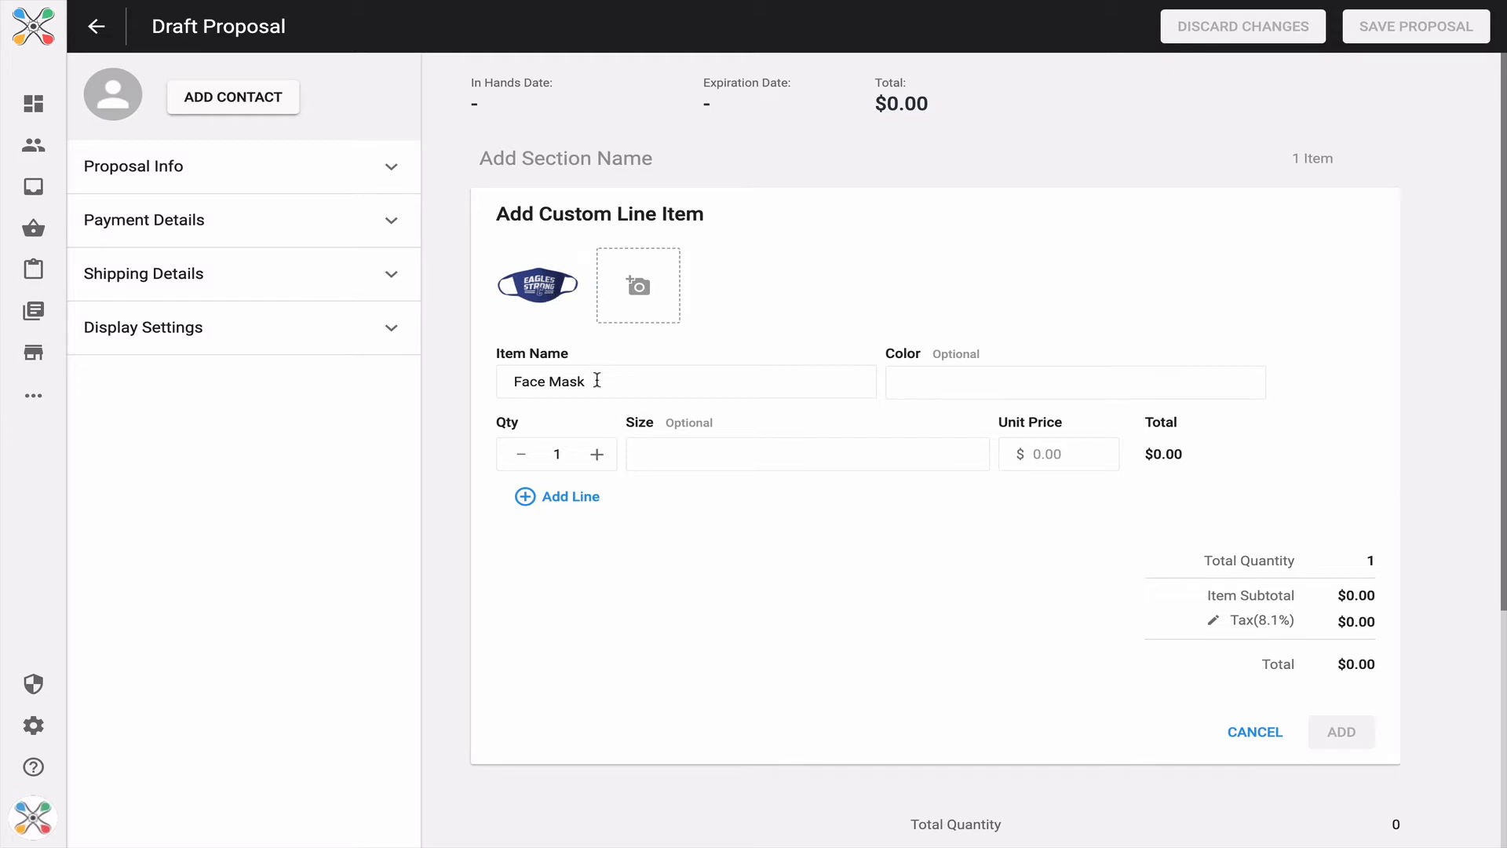
left_click(929, 386)
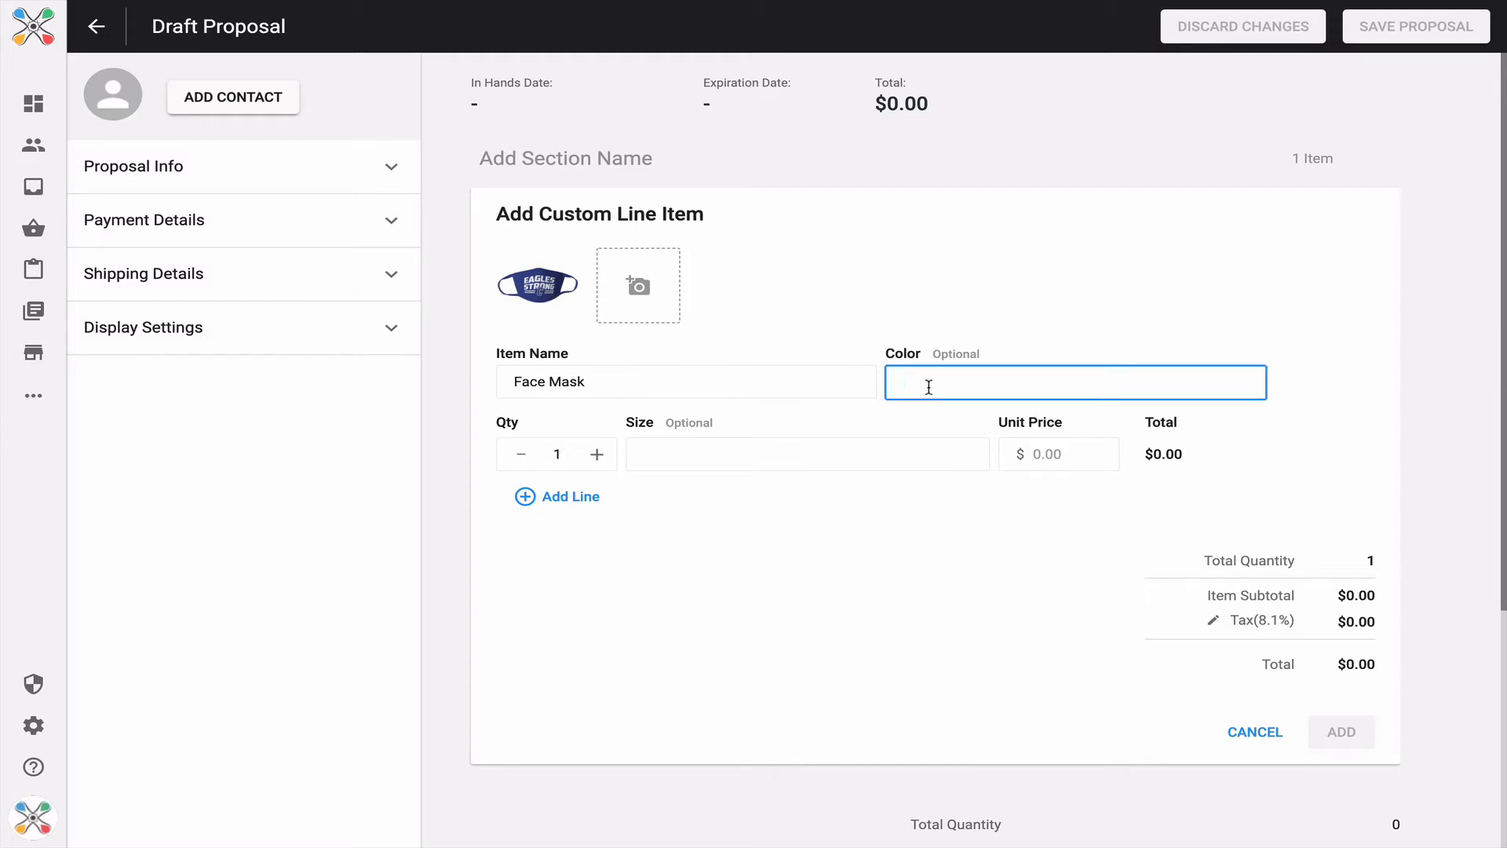
type("Blue")
left_click(947, 542)
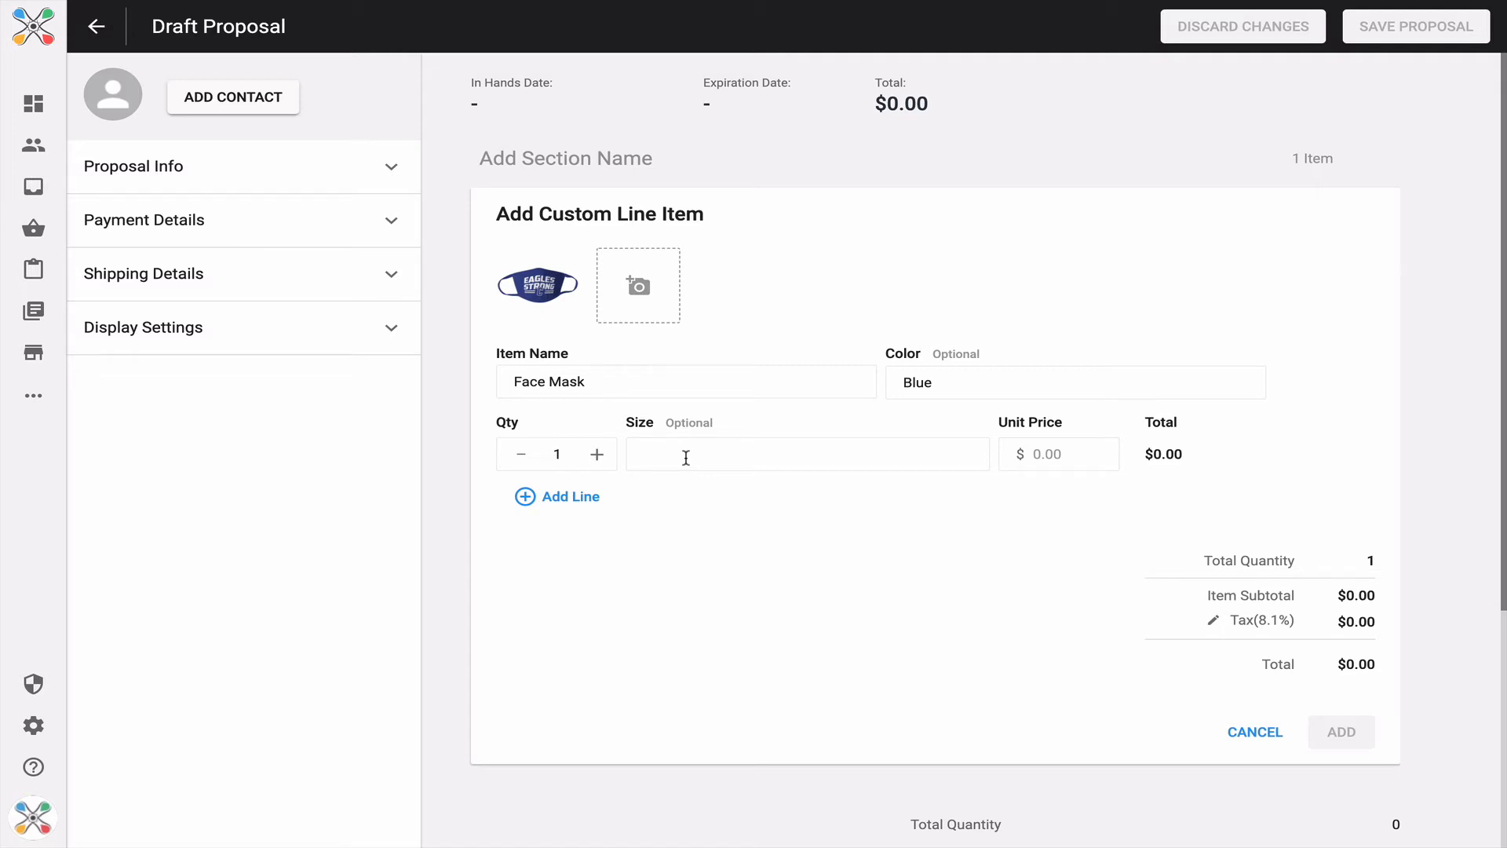
- Add a second size line to the Face Mask item and set the quantity of both lines to 100
left_click(558, 497)
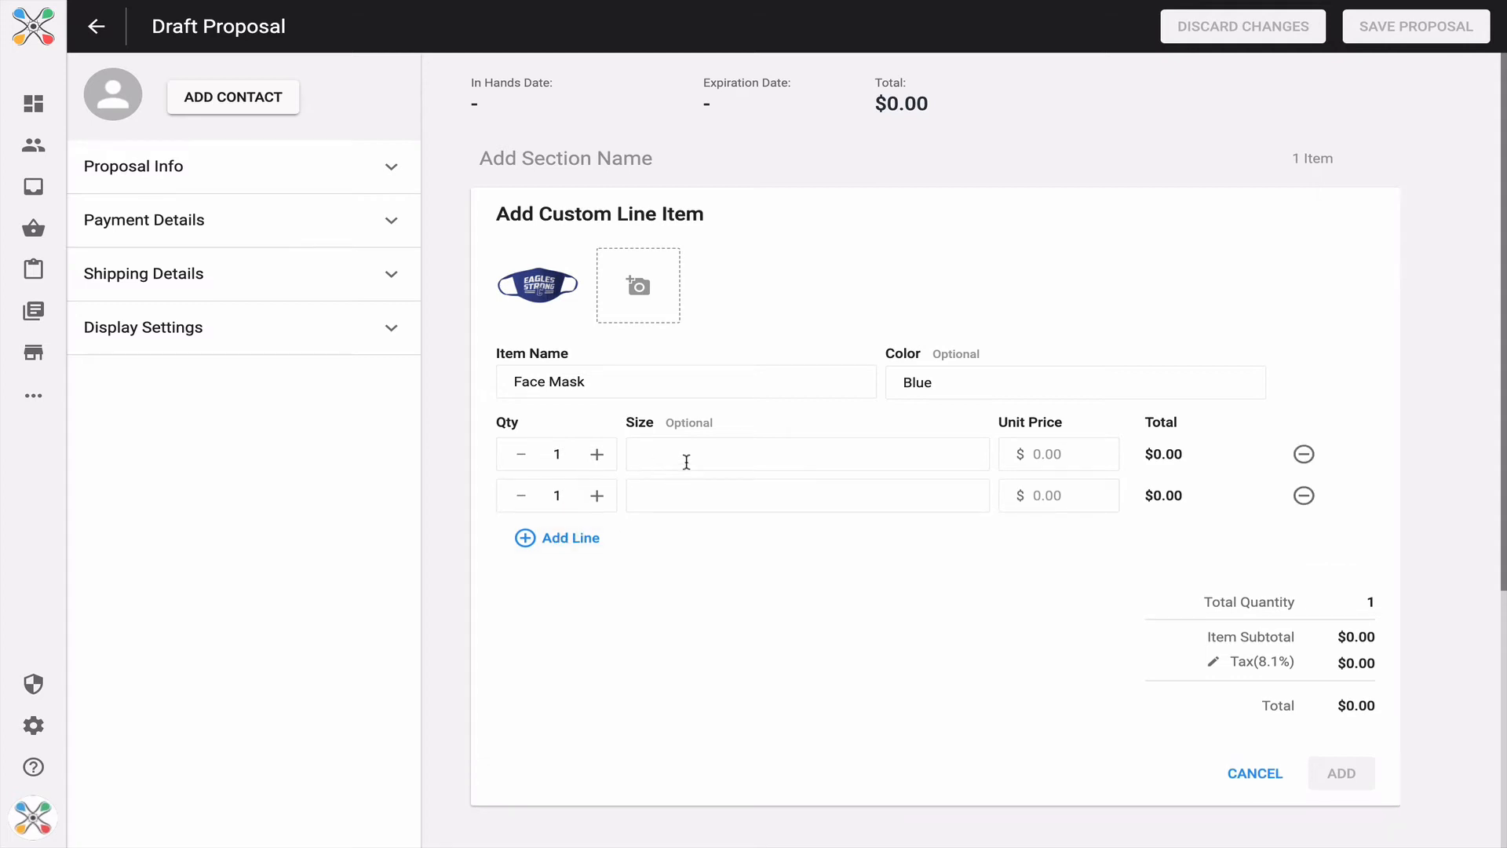
left_click(565, 457)
type("00")
left_click(542, 492)
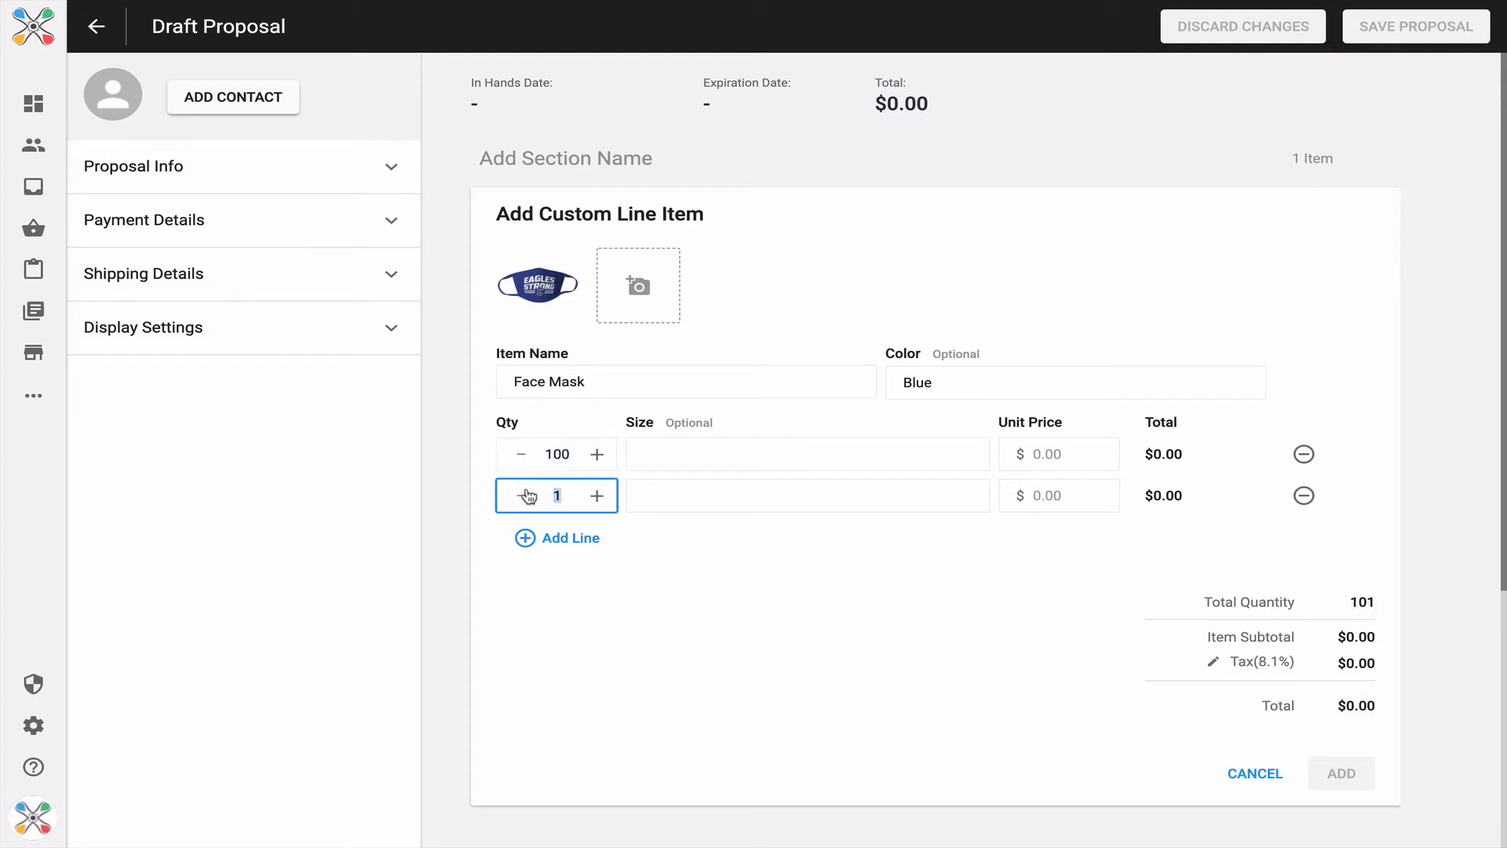
type("00")
- Set the size of the first line to Youth and of the second line to Adult
left_click(677, 455)
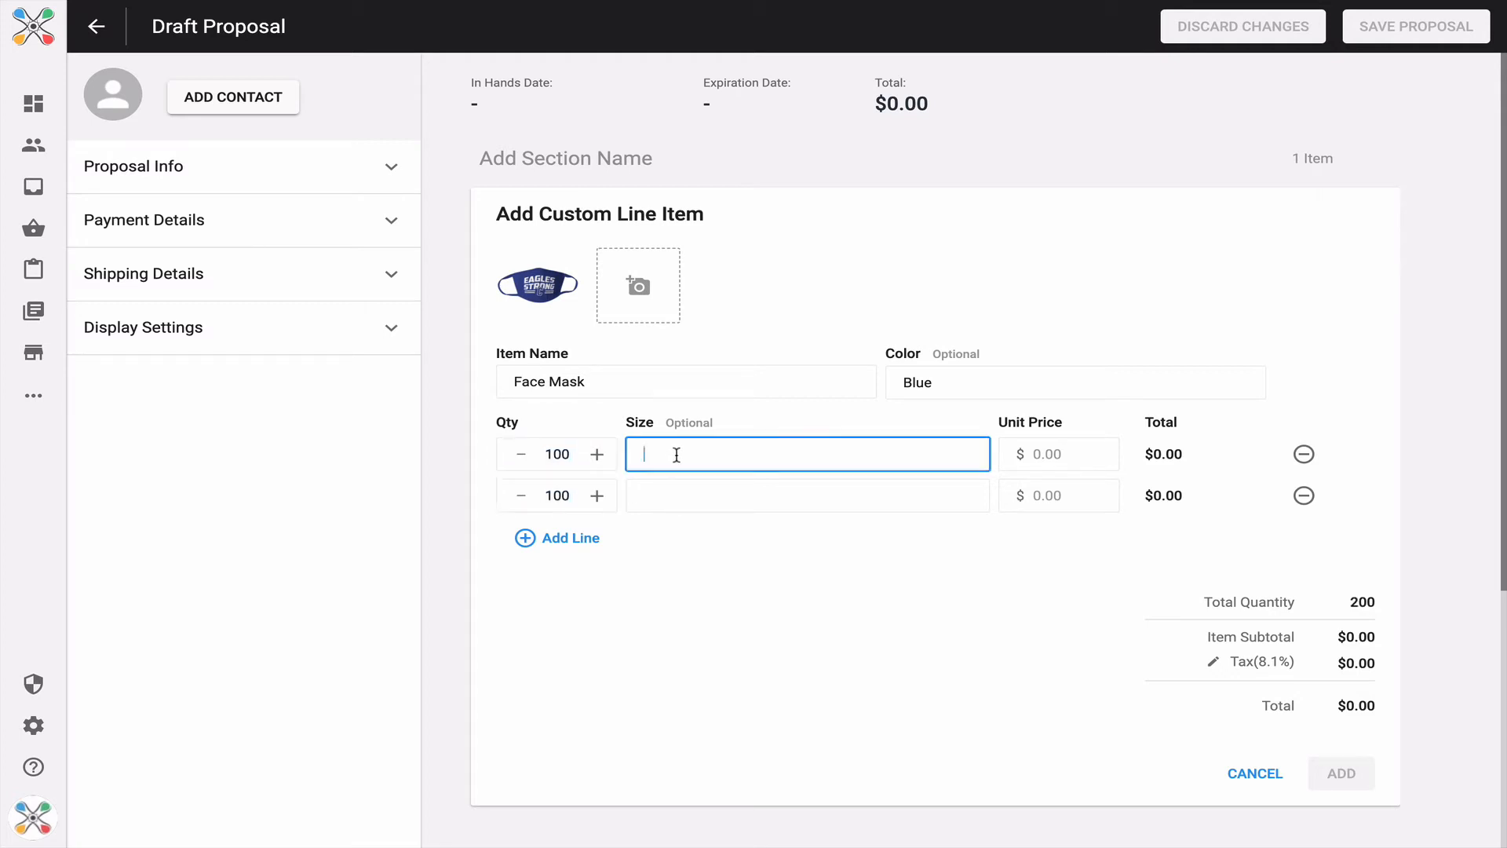
type("Youth")
left_click(669, 495)
type("Adult")
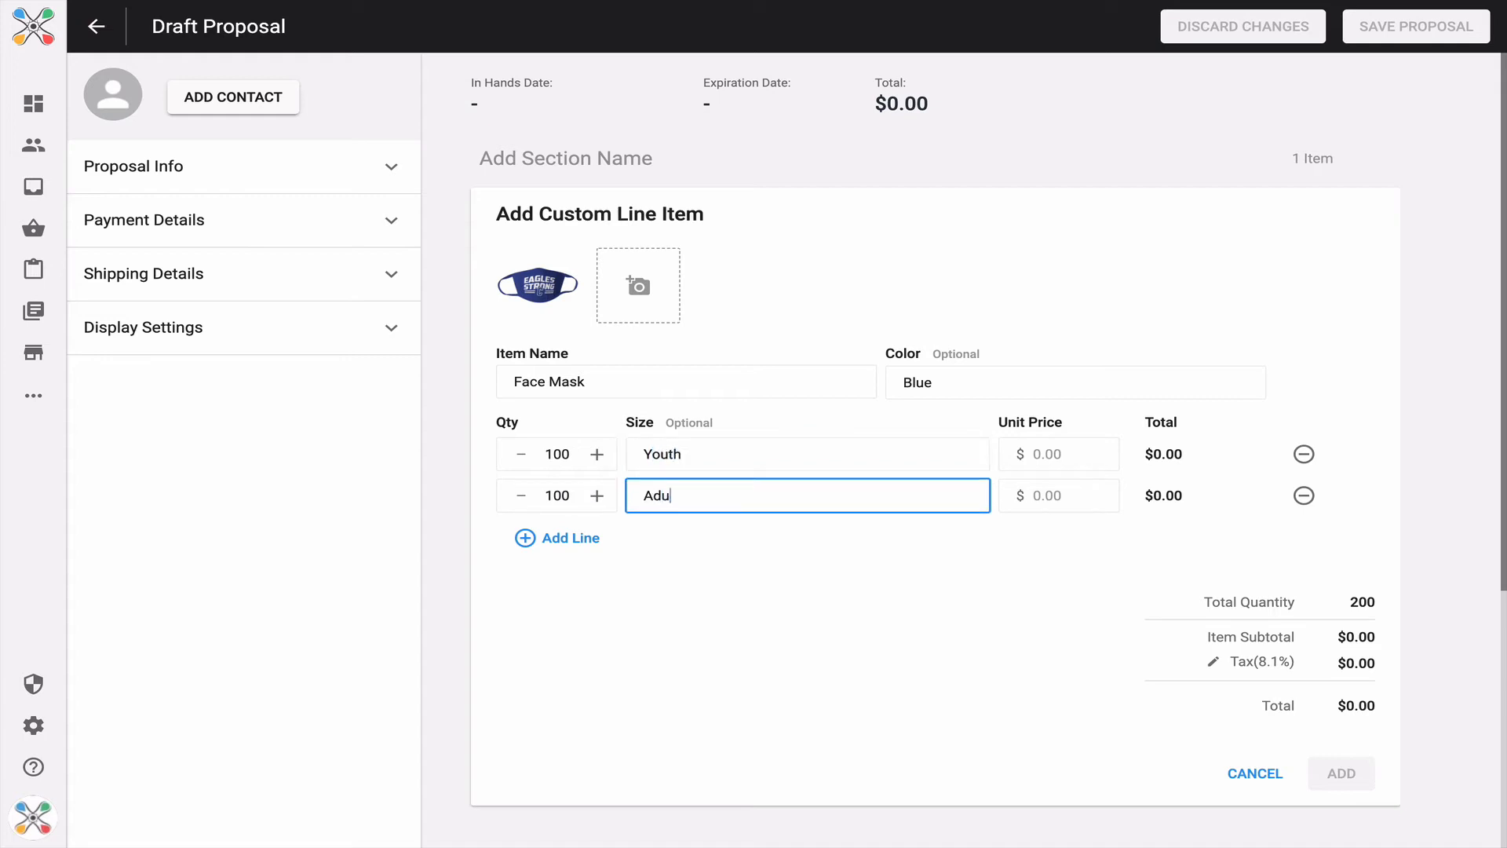
left_click(785, 617)
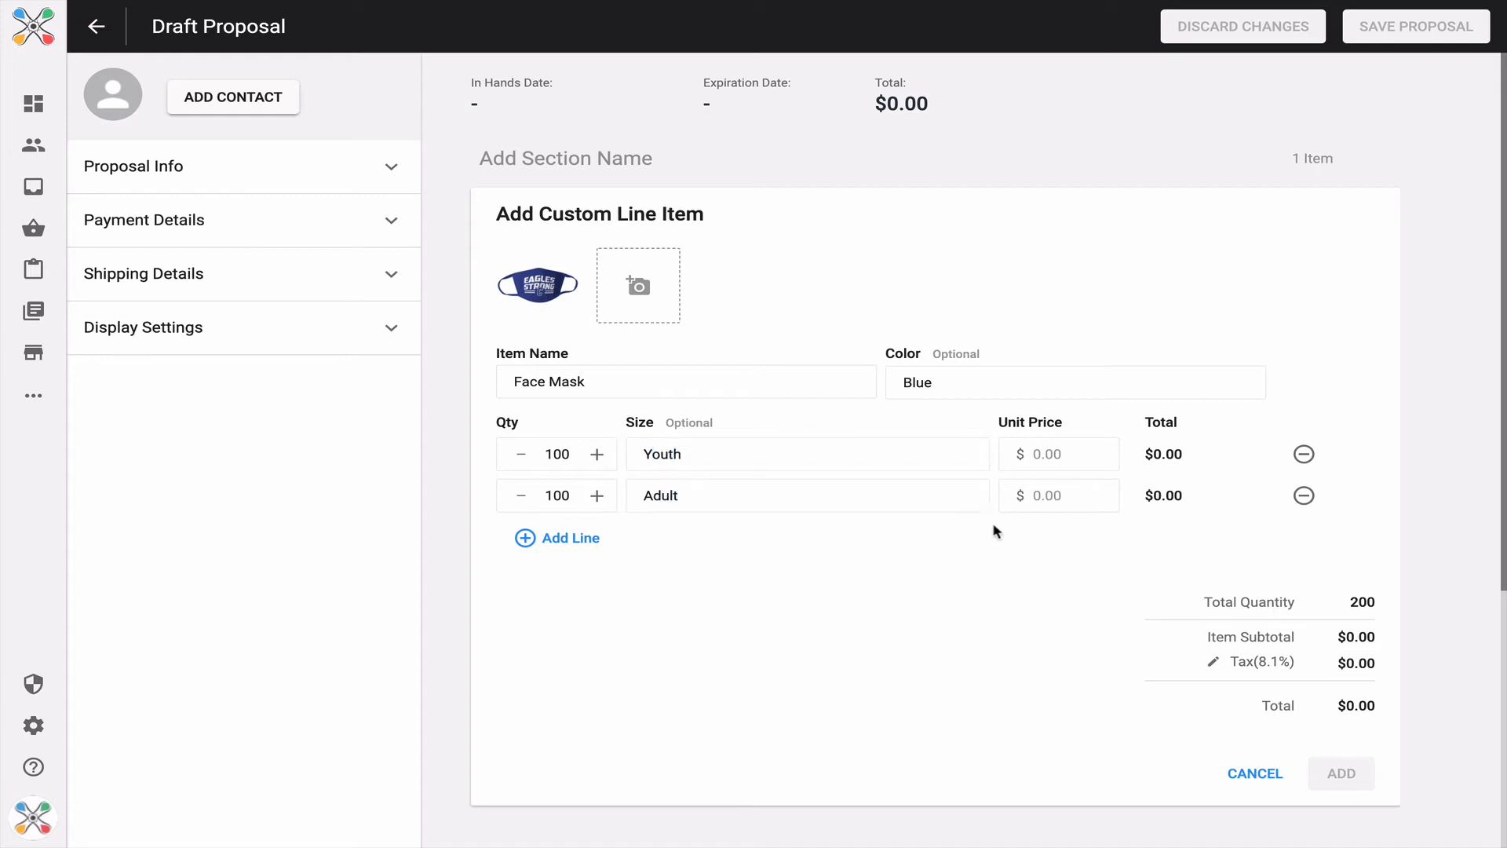
- Set the unit price to 4.99 for Youth and 5.99 for Adult, and add the item to the proposal
left_click(1070, 453)
type("4.99")
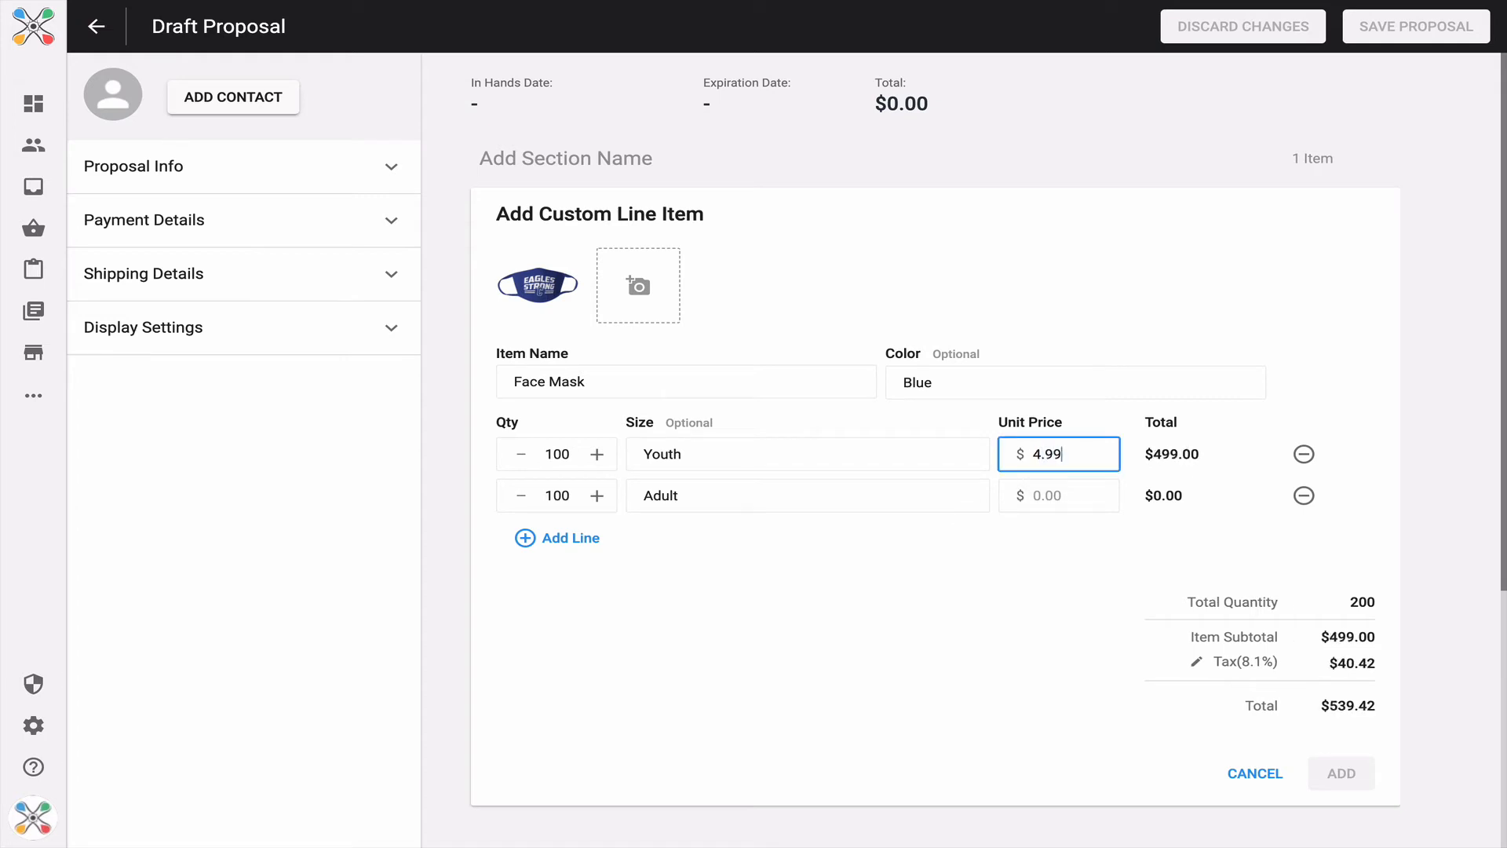
left_click(1049, 495)
type("5.")
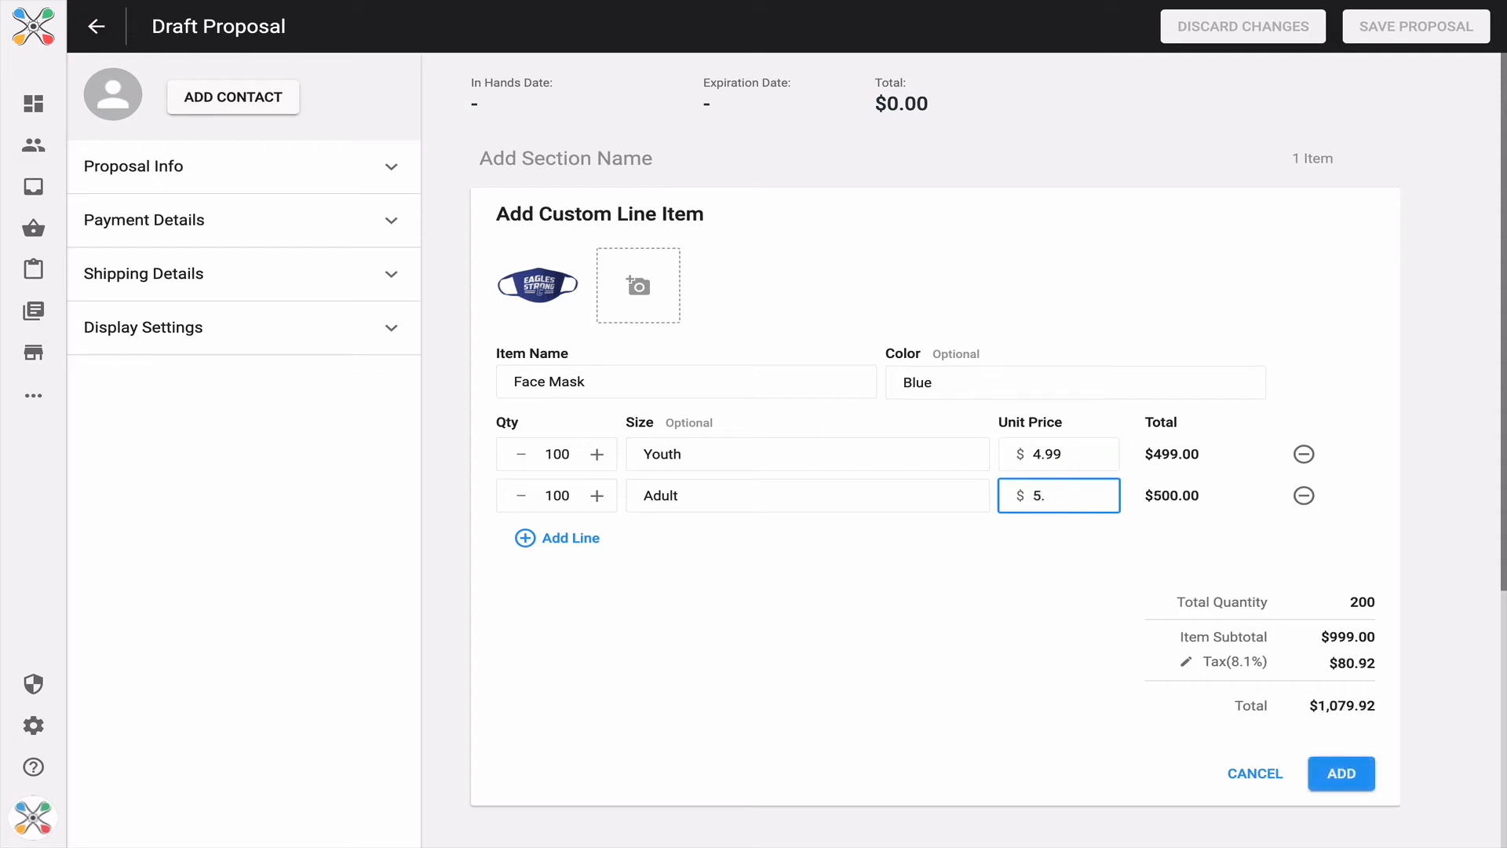
type("99")
left_click(921, 600)
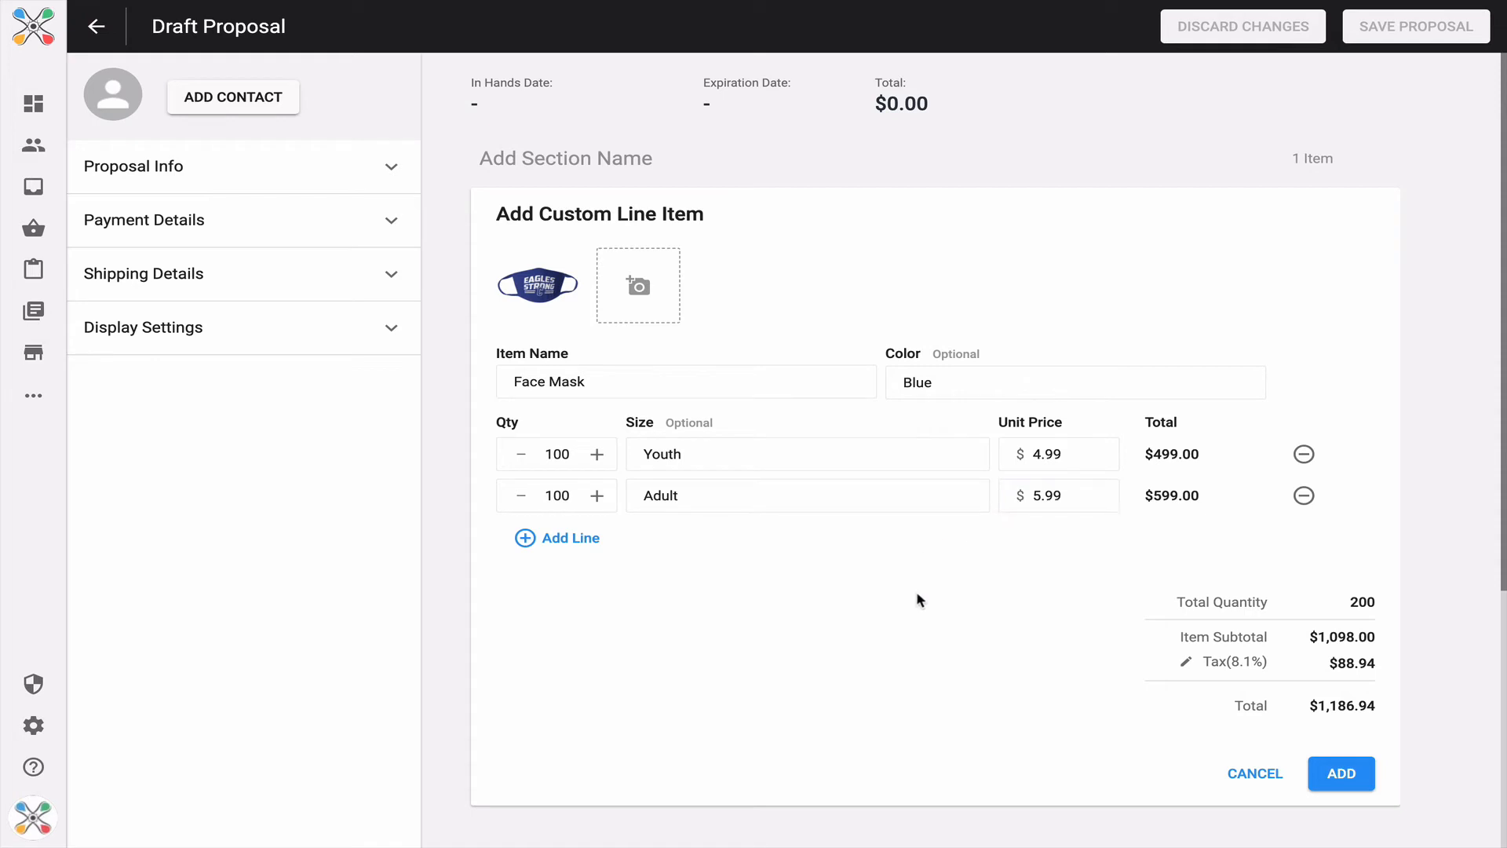
left_click(1340, 774)
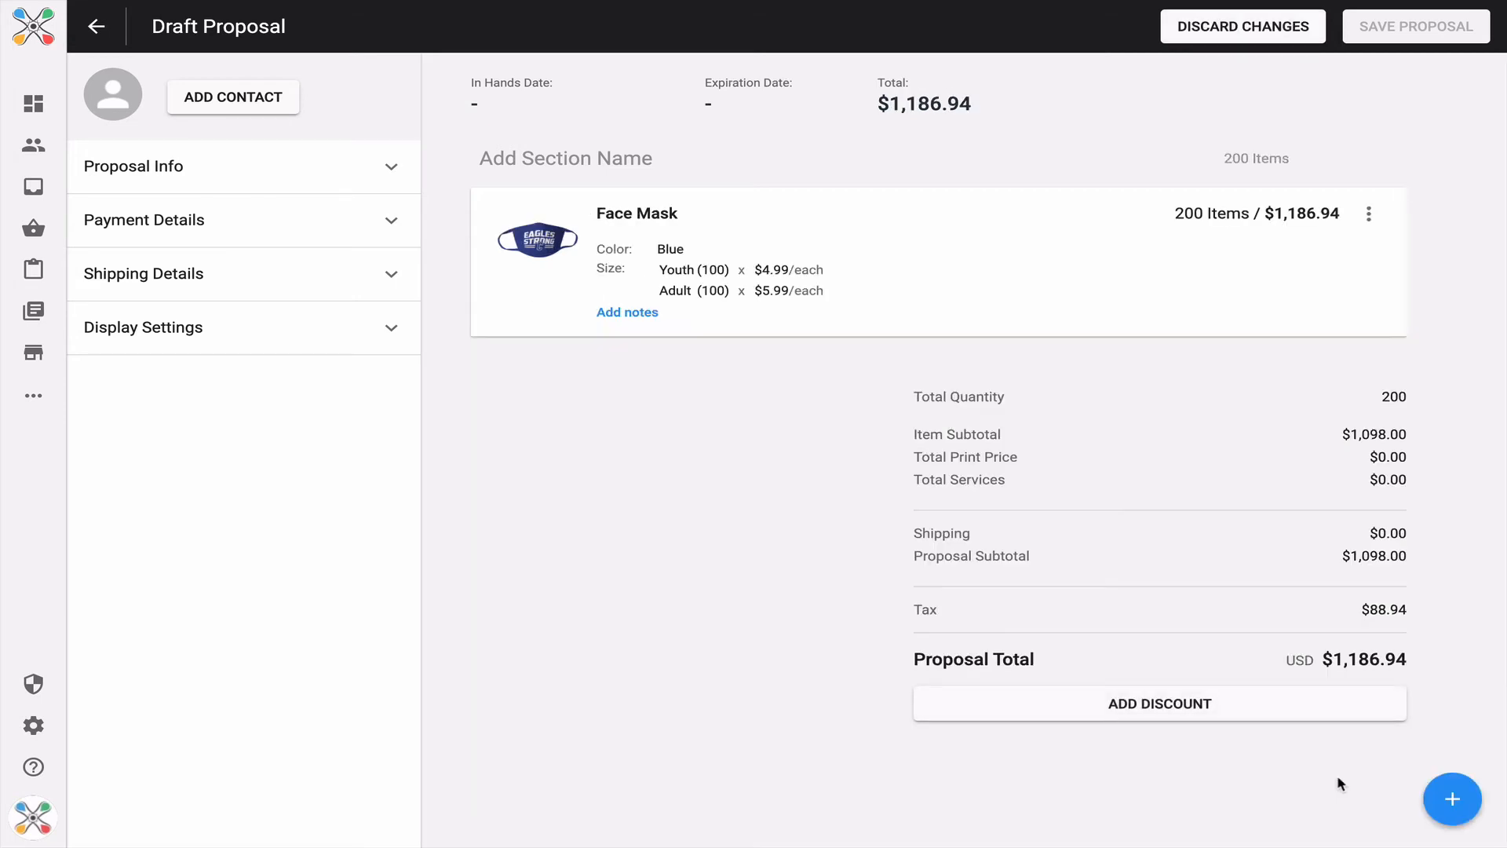
- Duplicate the Face Mask line item twice so the proposal holds three copies, leaving the notes empty
left_click(638, 314)
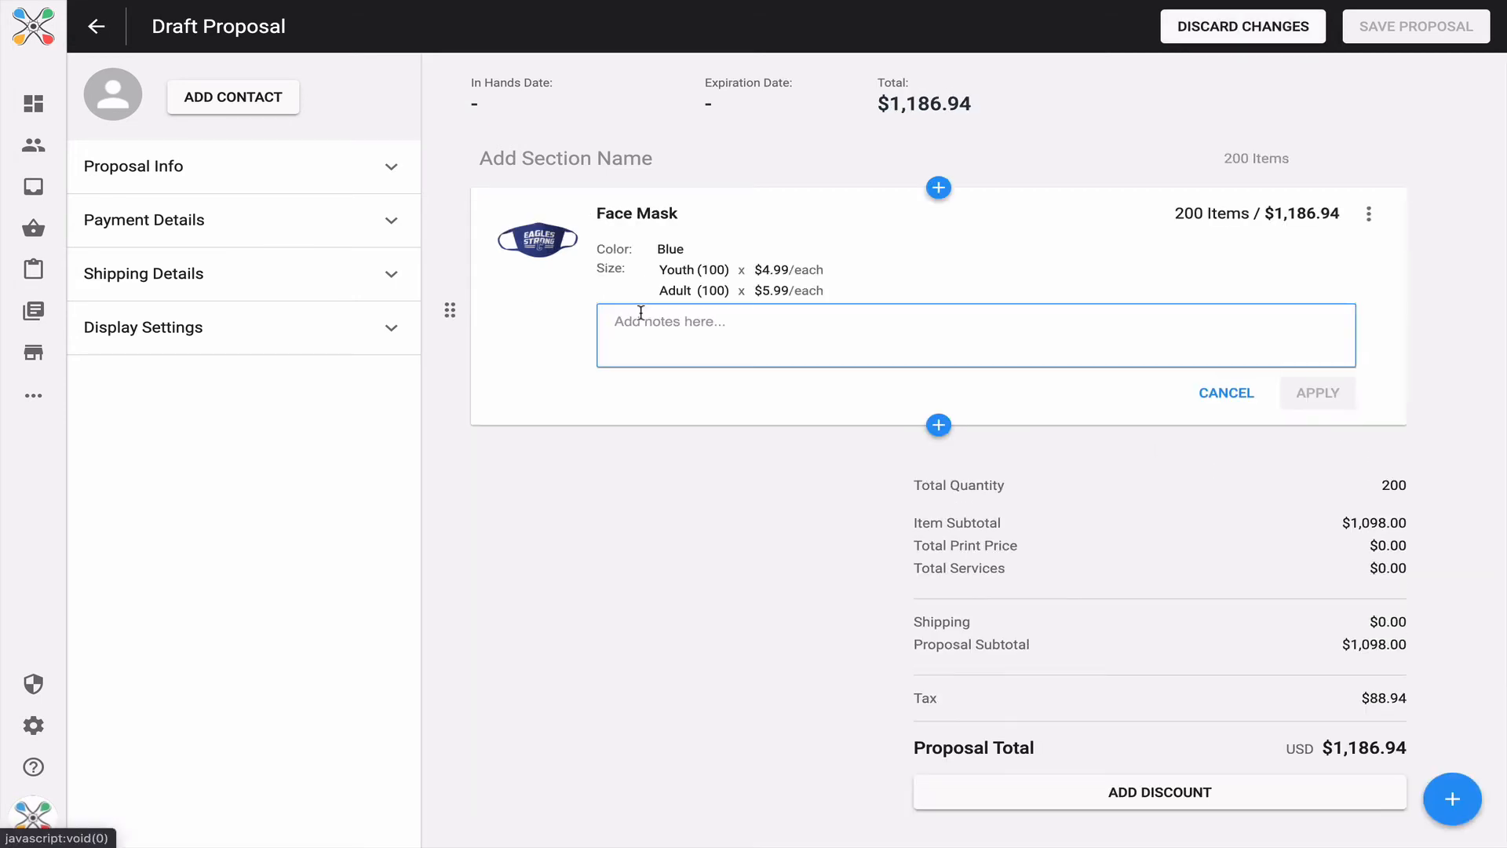
left_click(1243, 401)
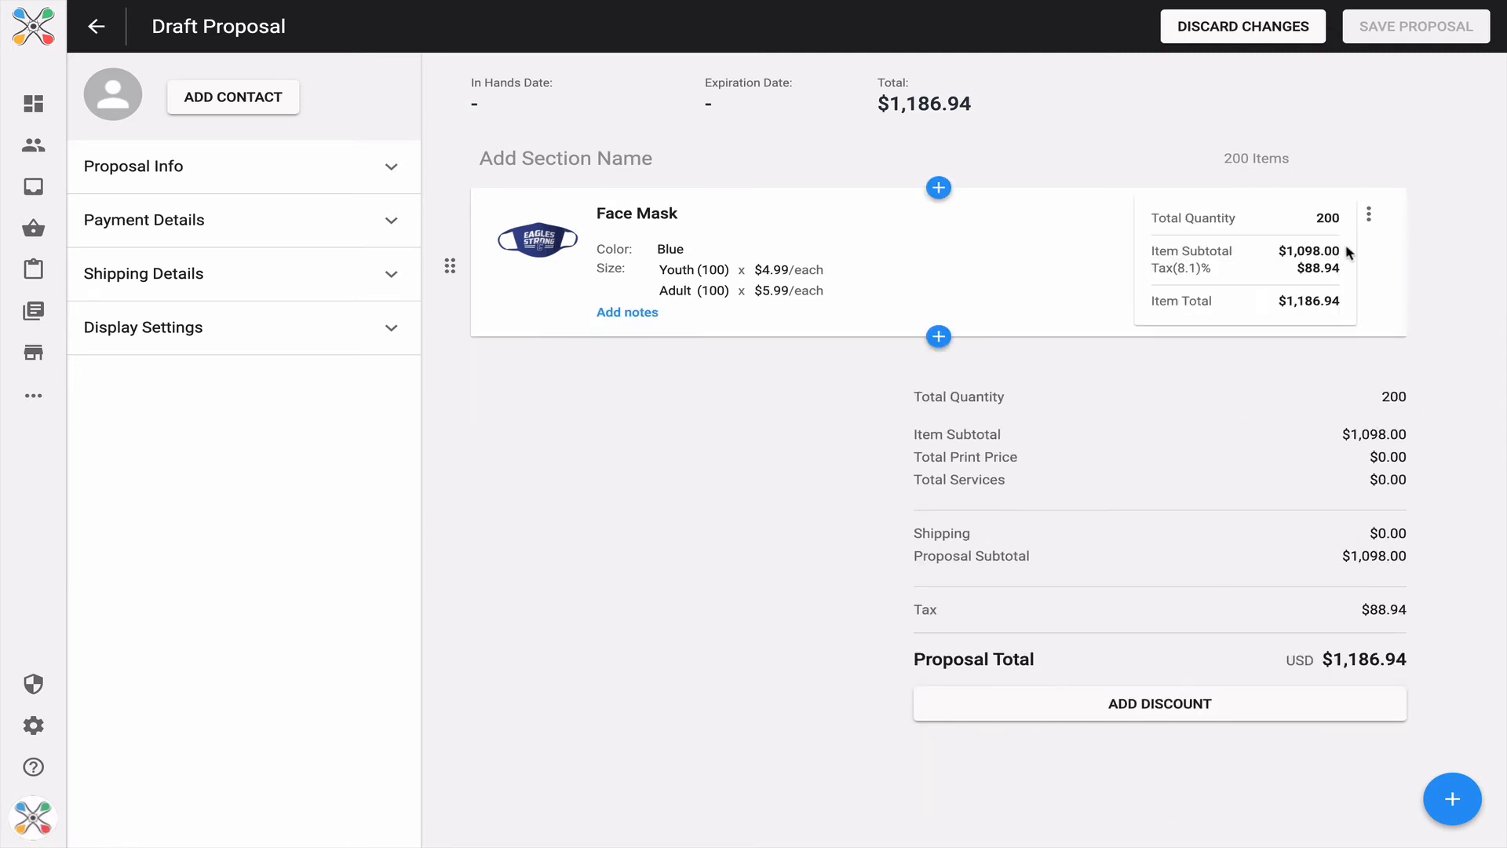
left_click(1369, 213)
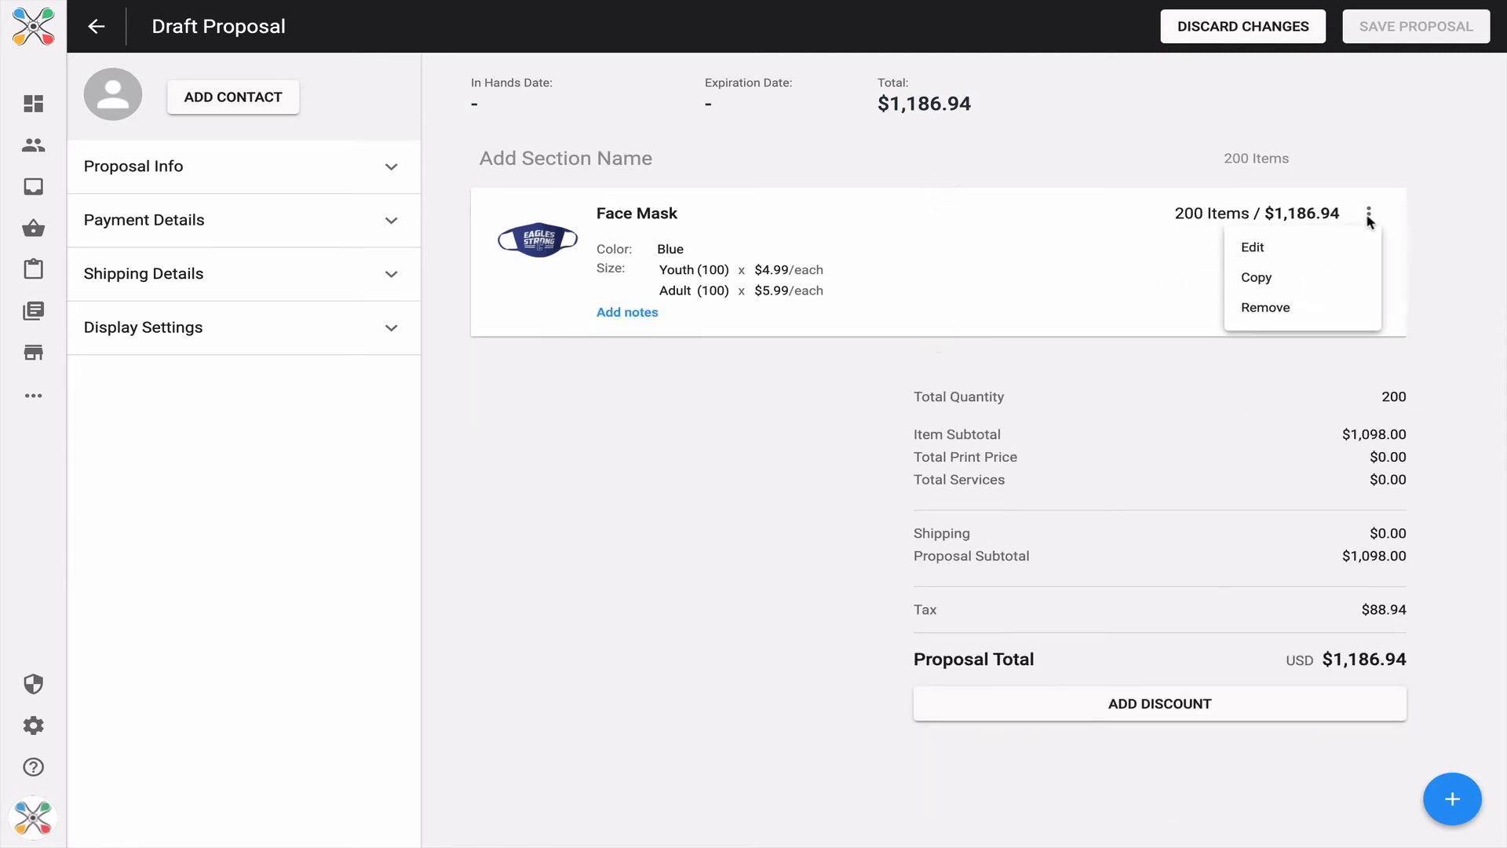
left_click(1267, 280)
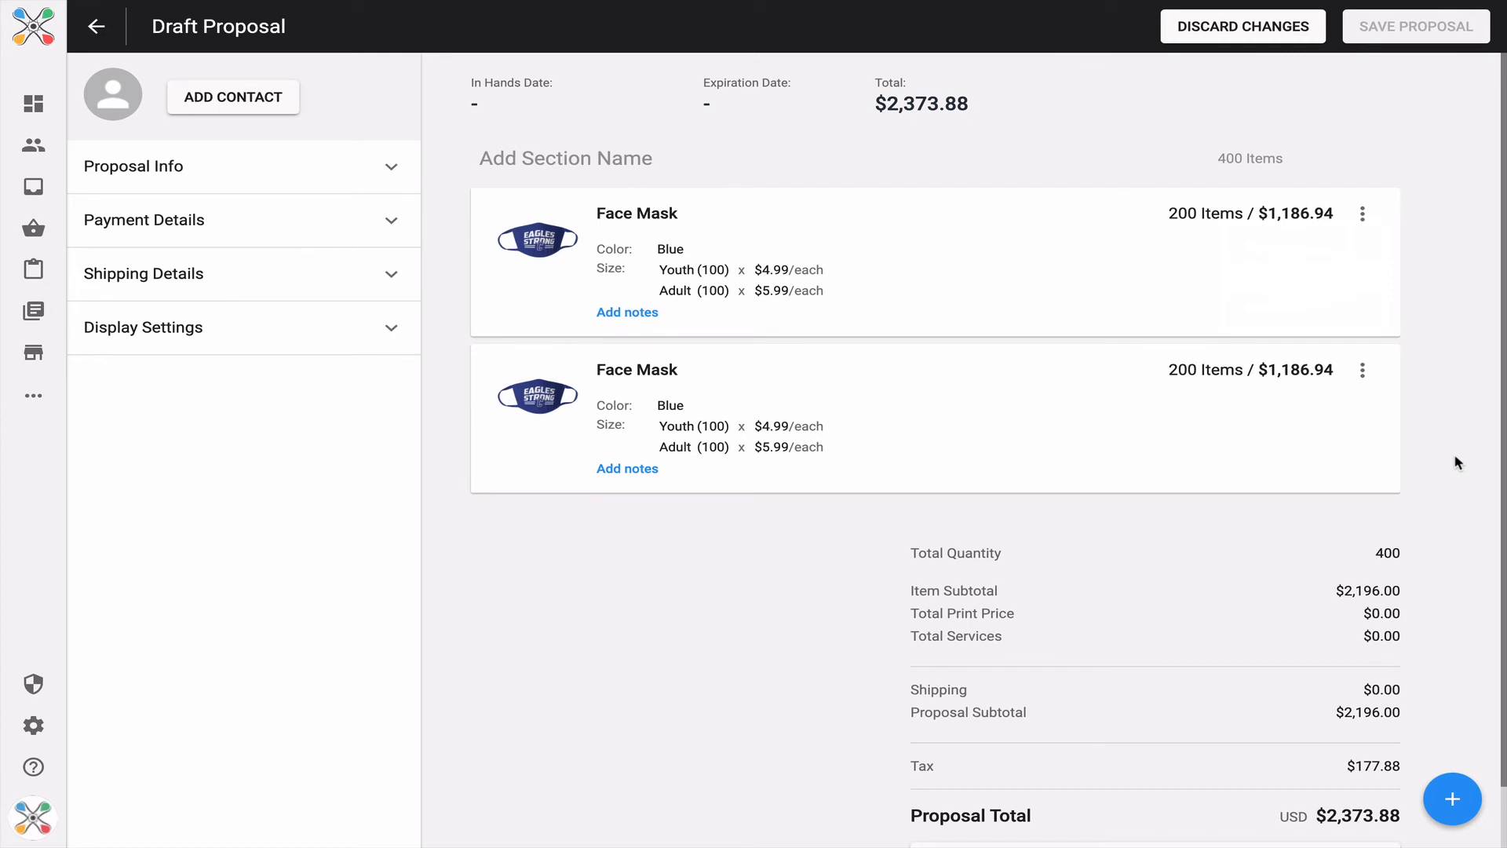
left_click(1363, 370)
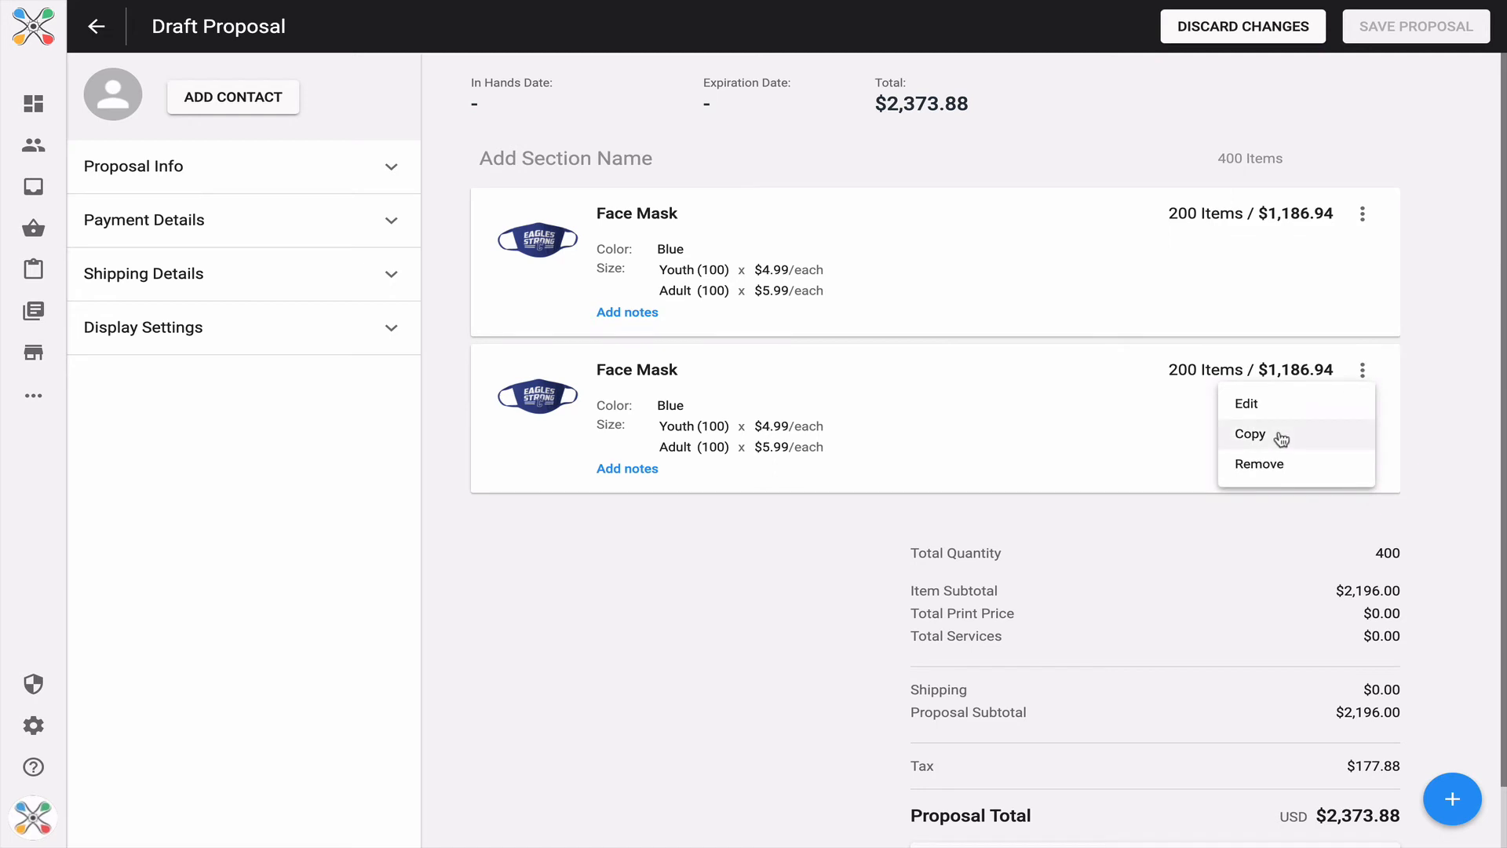
left_click(1281, 437)
- Try the color Red on the second Face Mask line item and discard the edit
left_click(1366, 370)
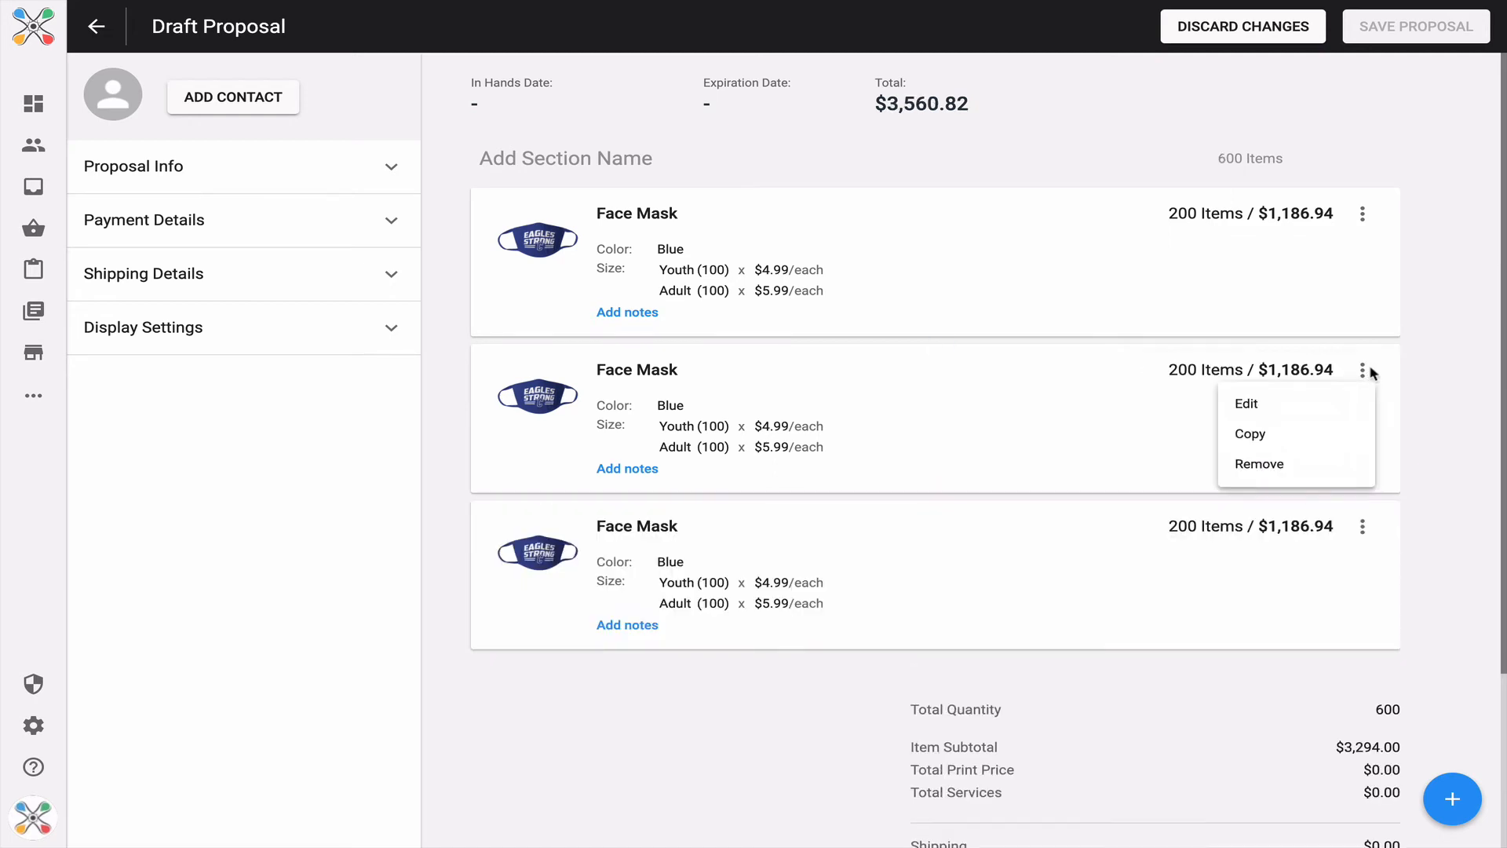
left_click(1288, 403)
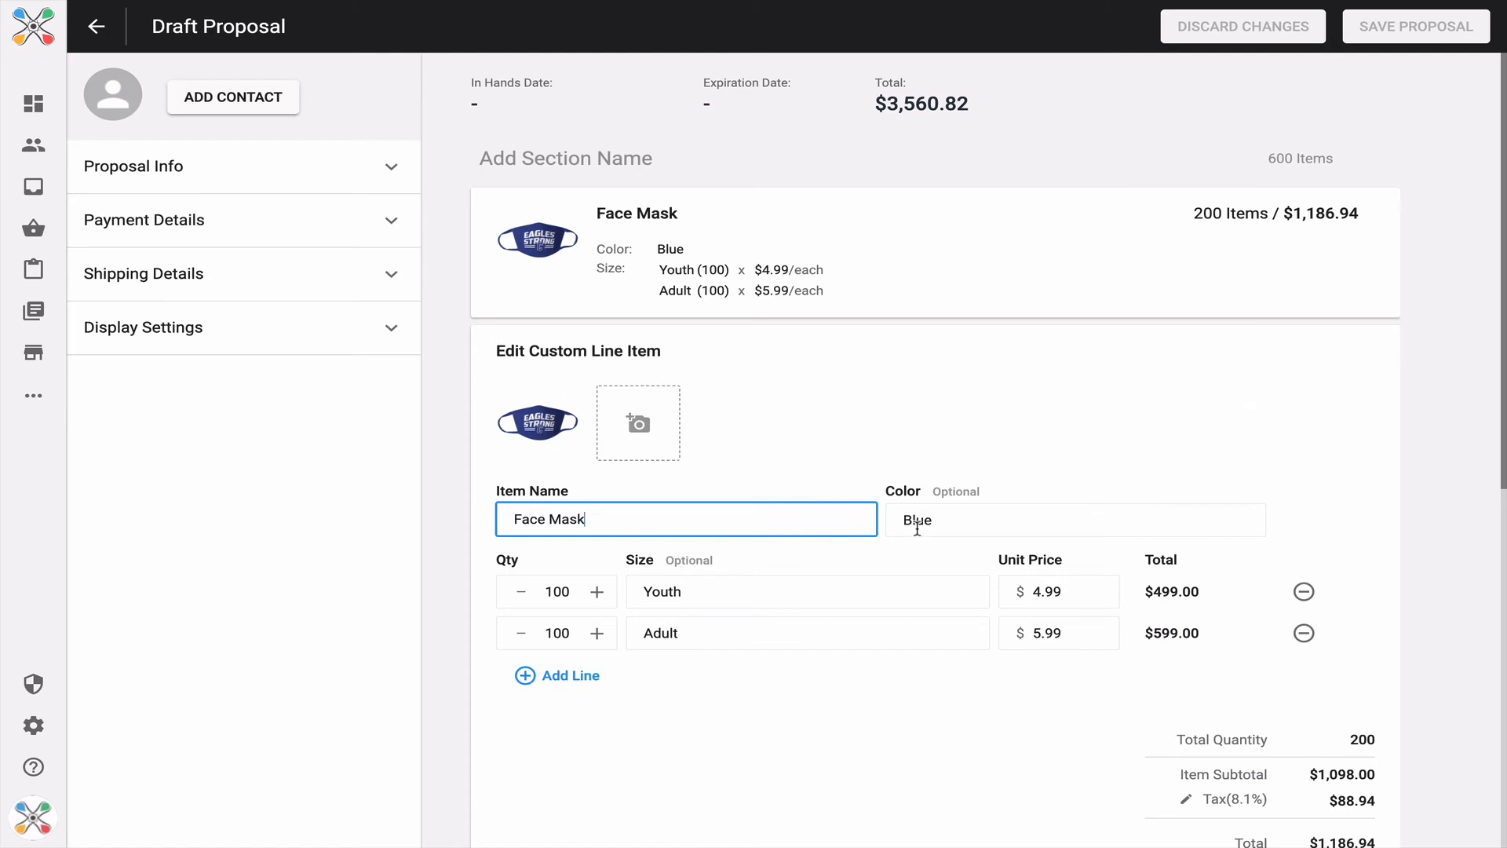
double_click(888, 520)
type("Red")
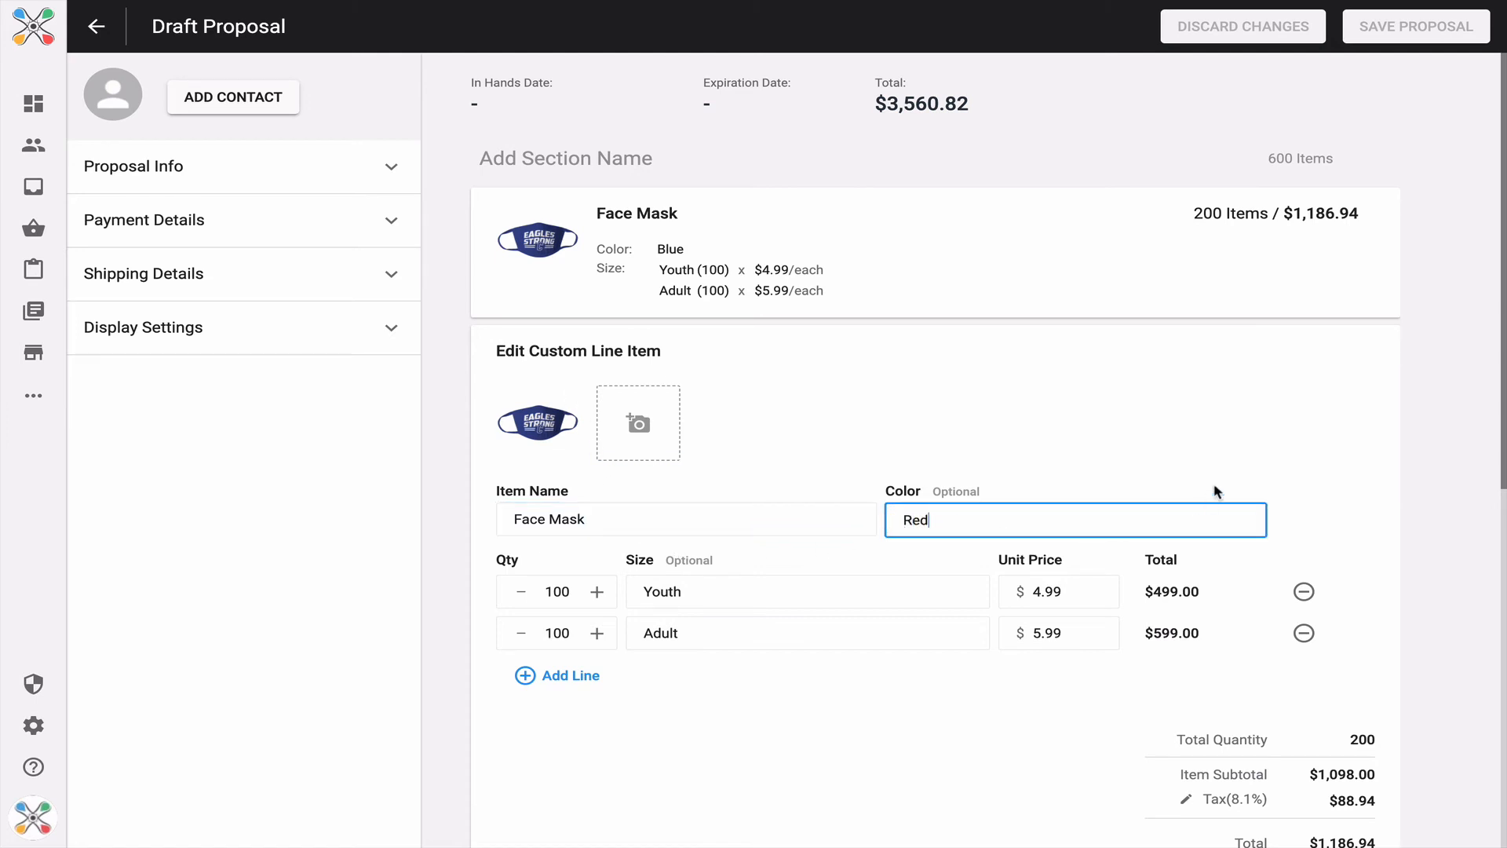
left_click(1284, 434)
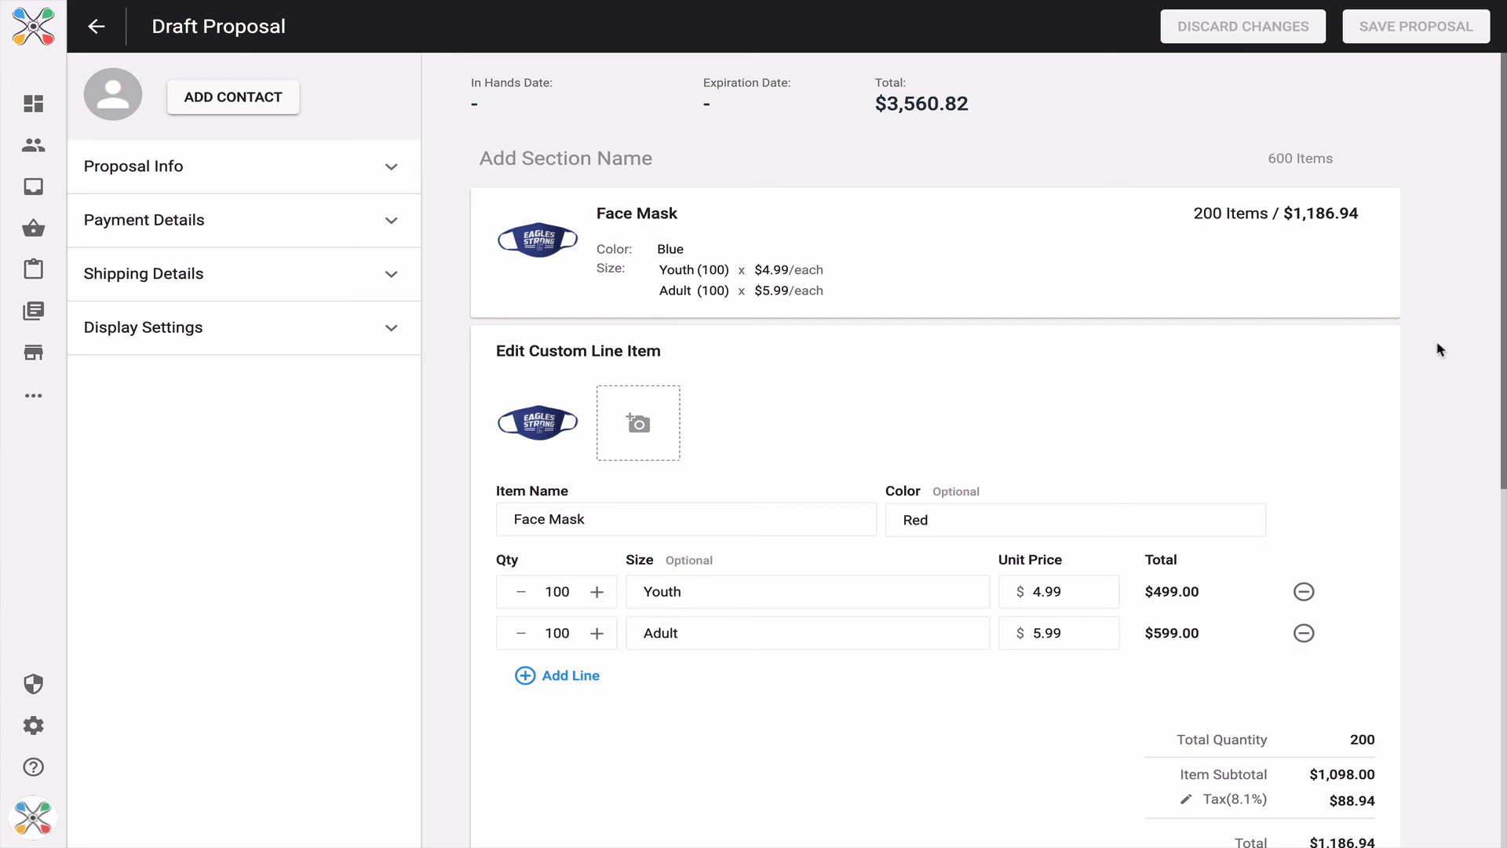
scroll(1339, 405, "down", 1)
scroll(1279, 662, "down", 3)
left_click(1231, 732)
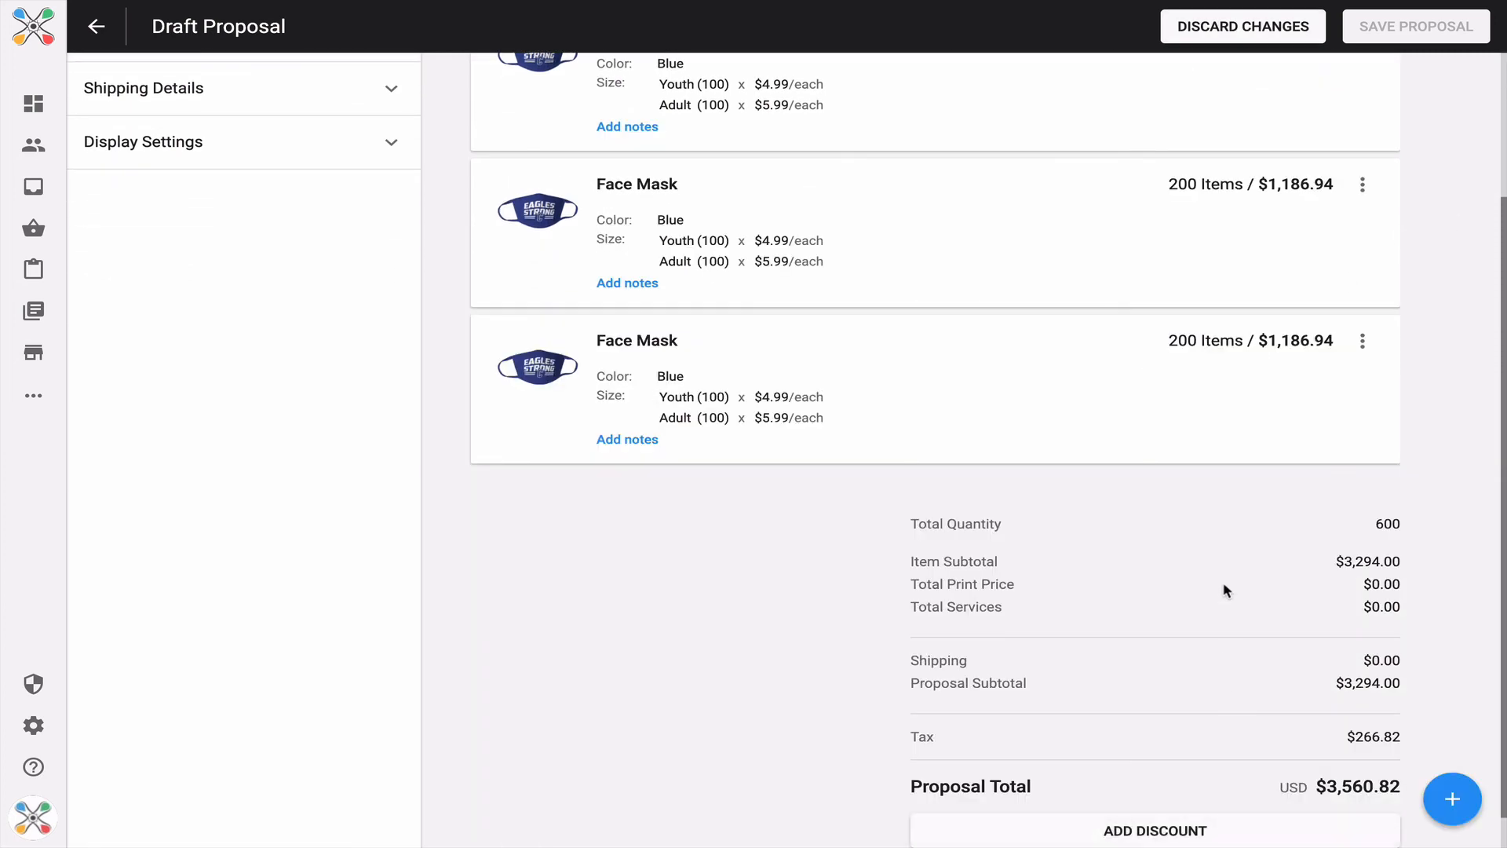
scroll(1052, 447, "up", 4)
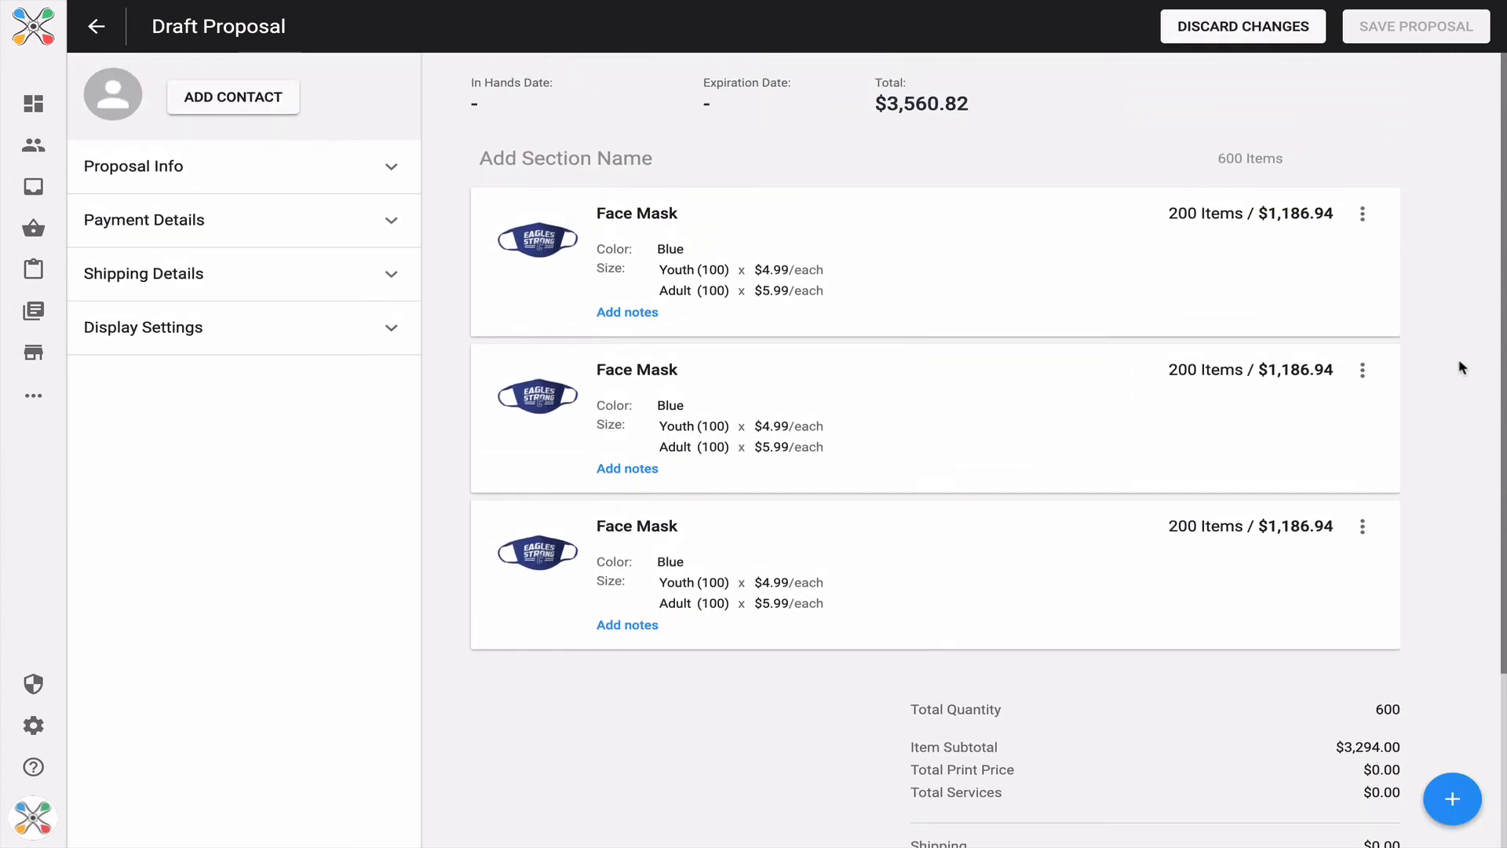